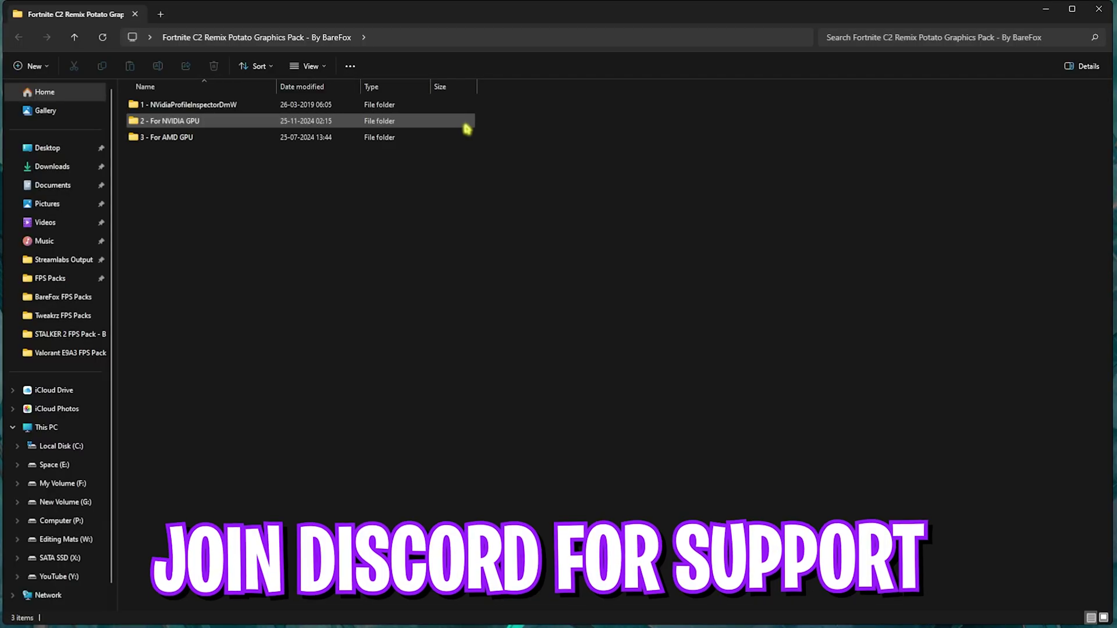
Launch NVidiaProfileInspectorDmW.exe from the 1 - NVidiaProfileInspectorDmW folder, declining the window position reset.
double_click(669, 12)
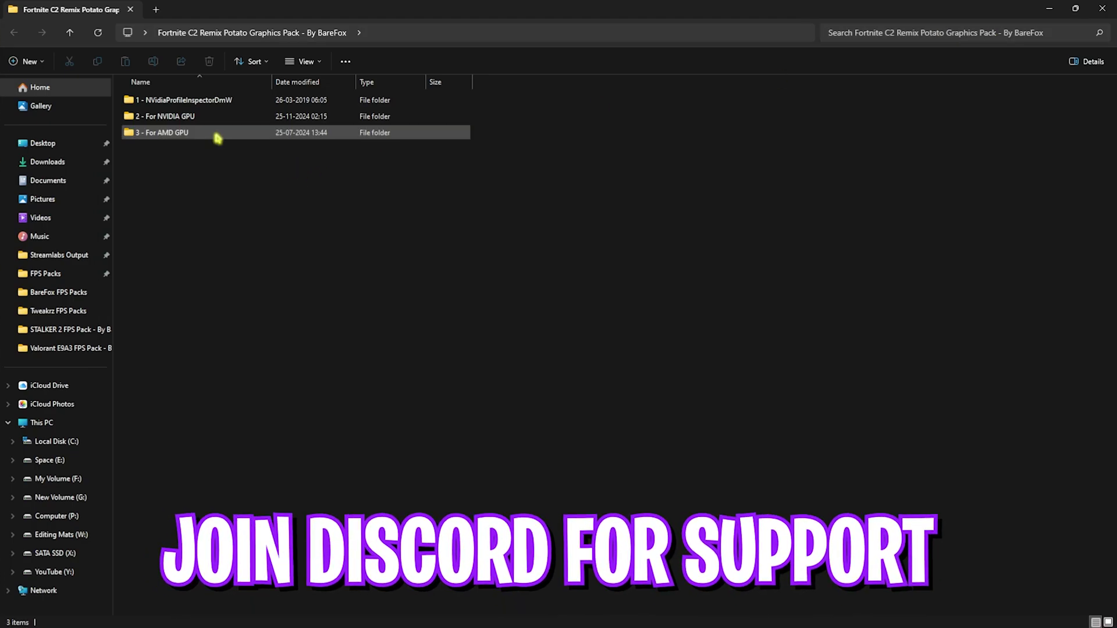
double_click(182, 102)
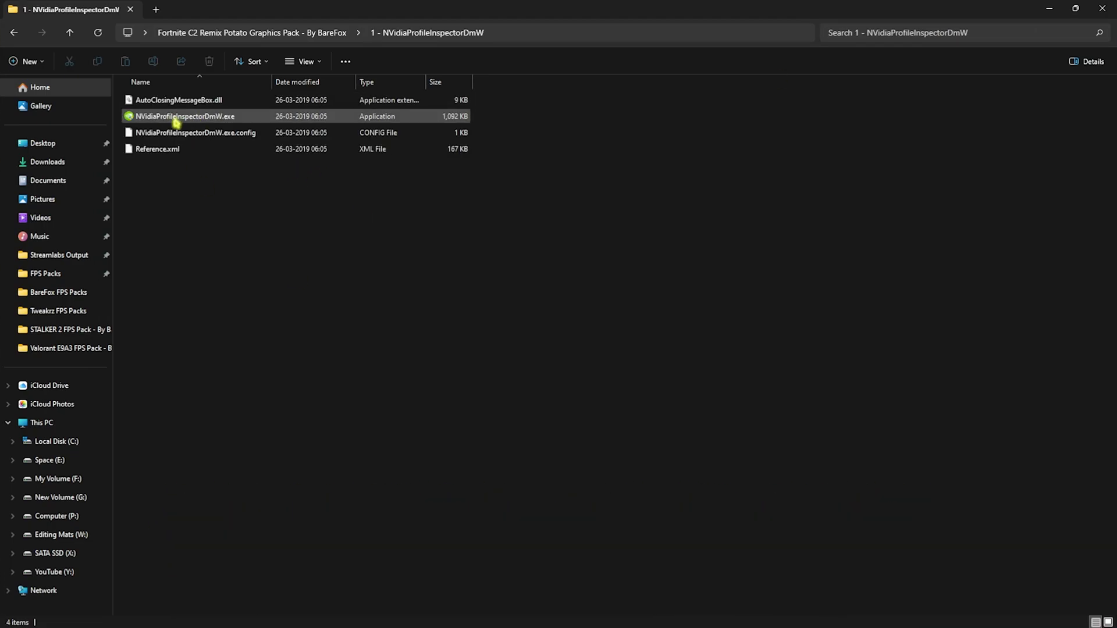
double_click(215, 118)
click(521, 441)
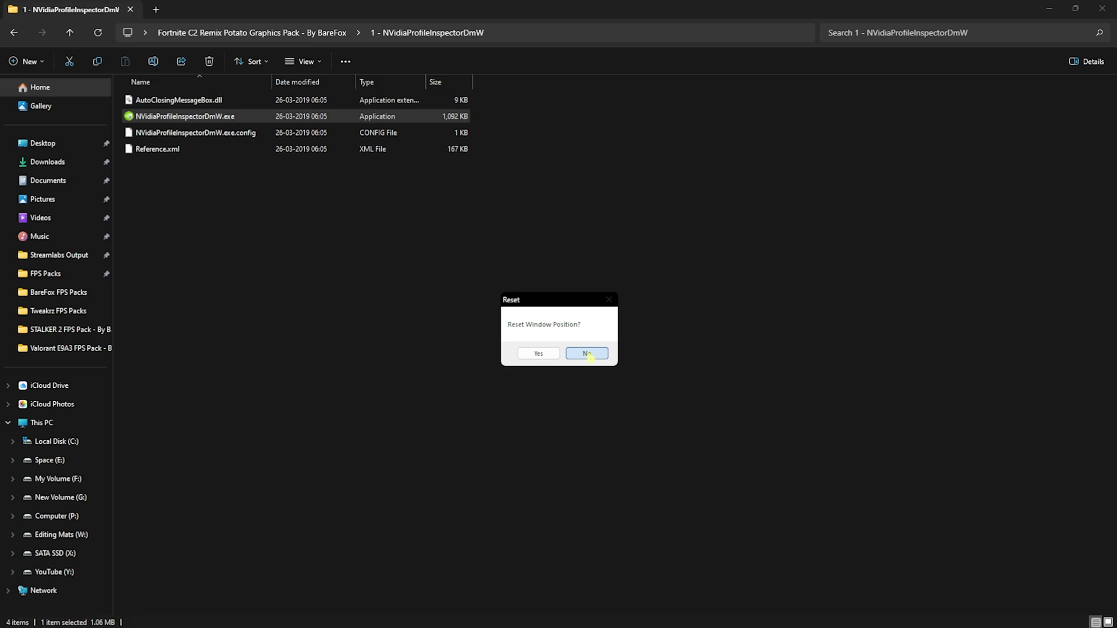
click(588, 354)
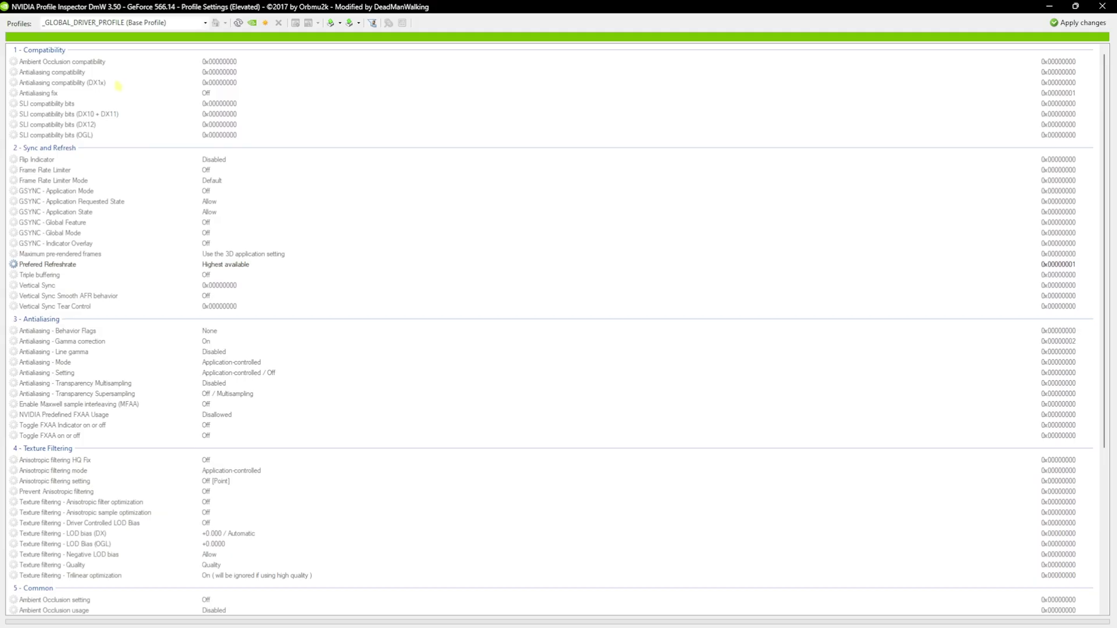
Find and load the Fortnite profile in place of the base driver profile.
scroll(142, 140, down, 7)
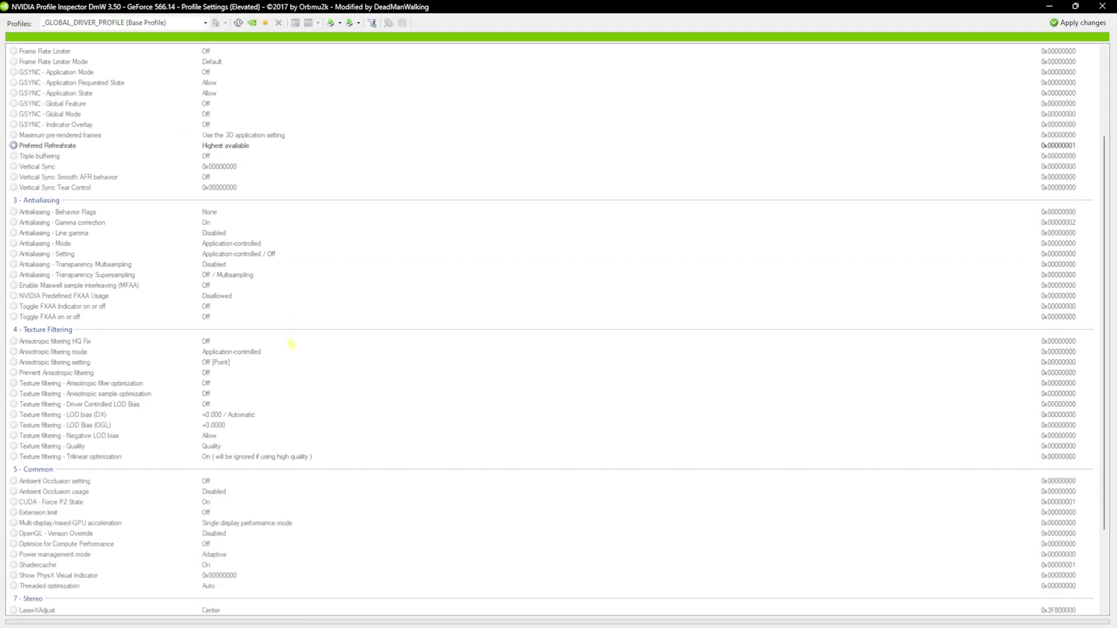
scroll(140, 175, up, 7)
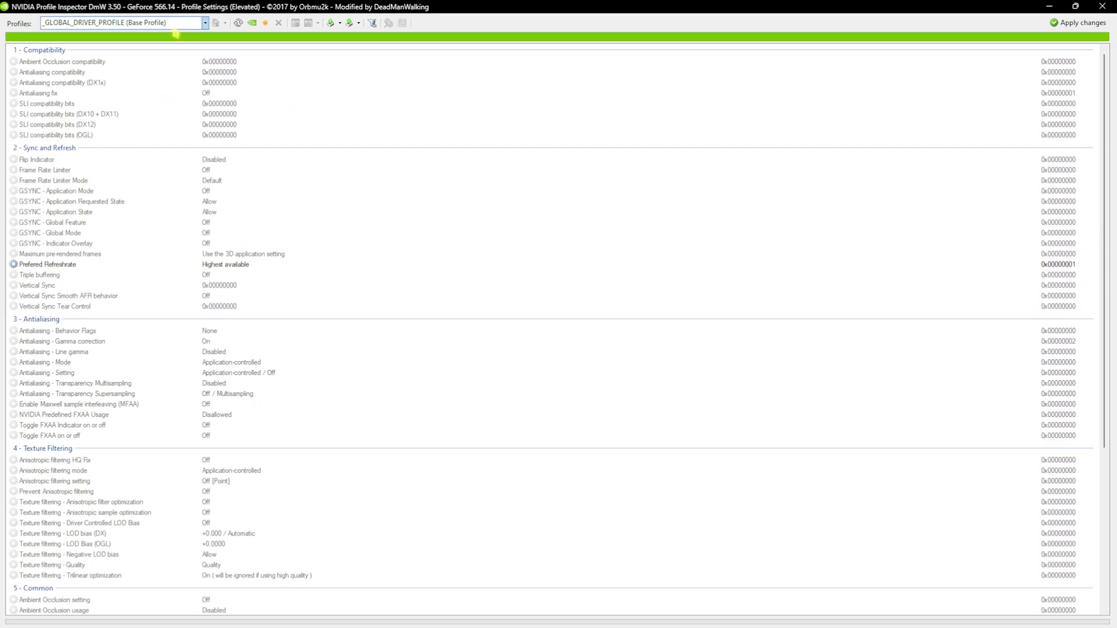
click(205, 22)
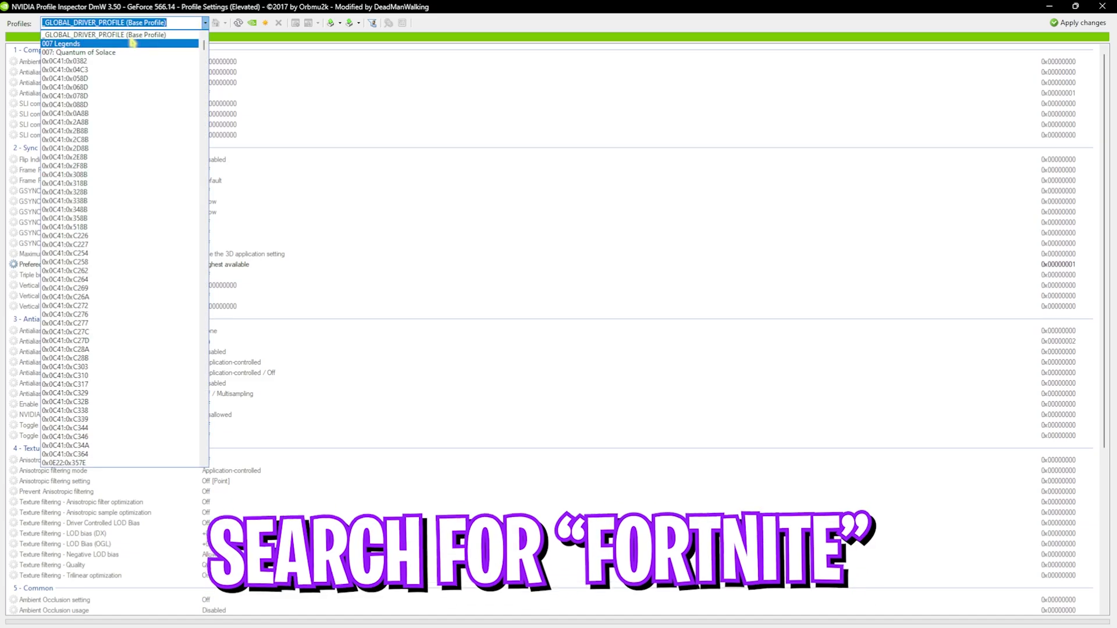
text(Fortnite)
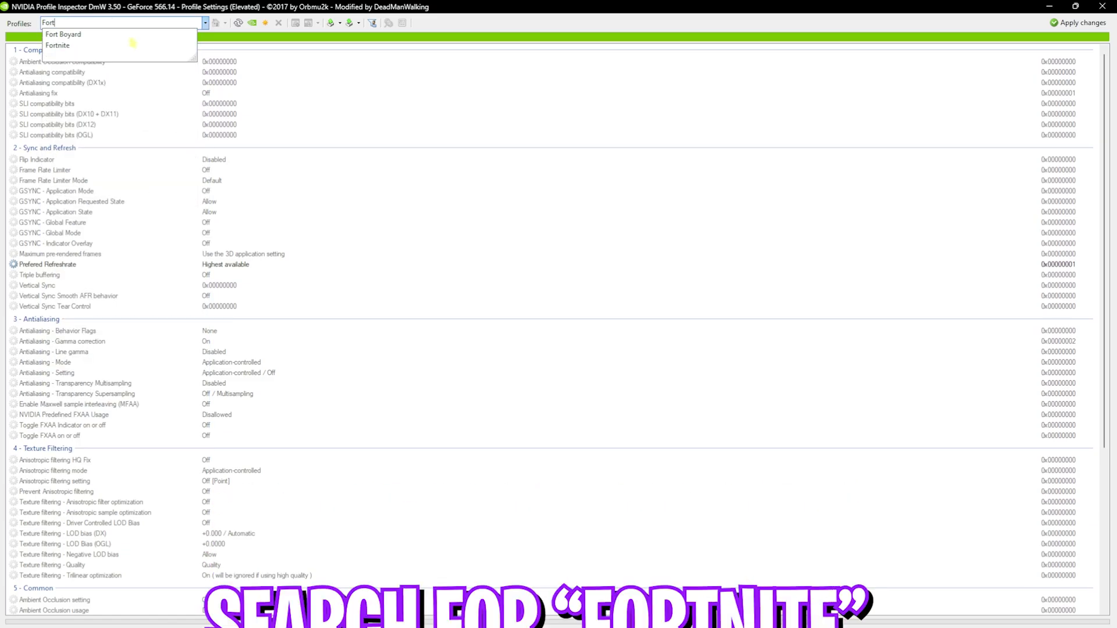
click(88, 44)
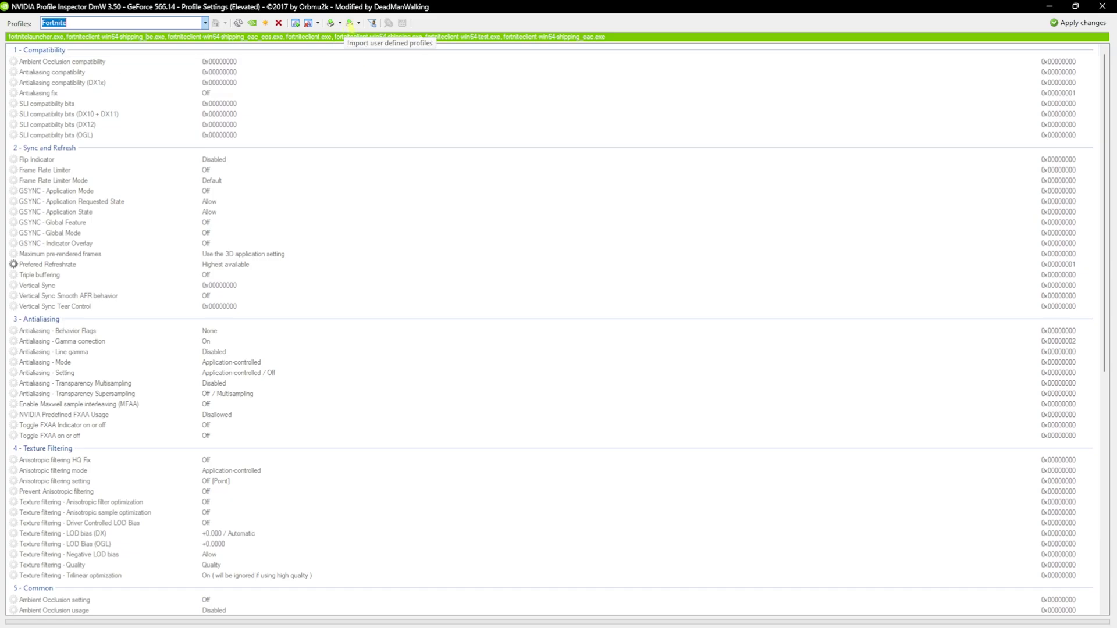
Import Fortnite.nip from the graphics pack's 2 - For NVIDIA GPU folder and dismiss the import message.
click(350, 23)
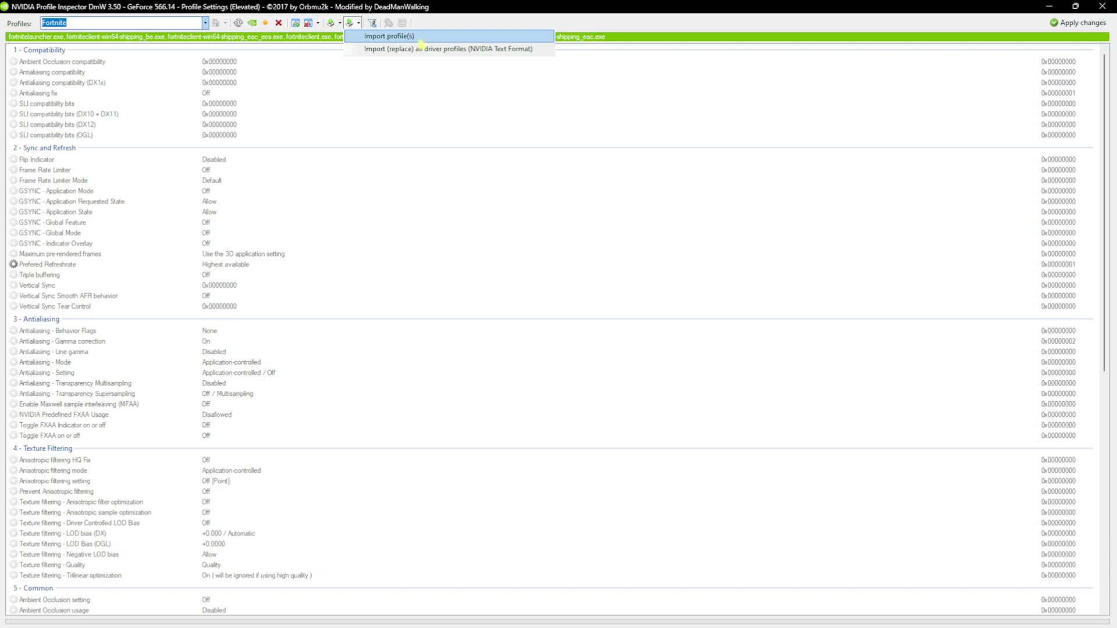
click(386, 41)
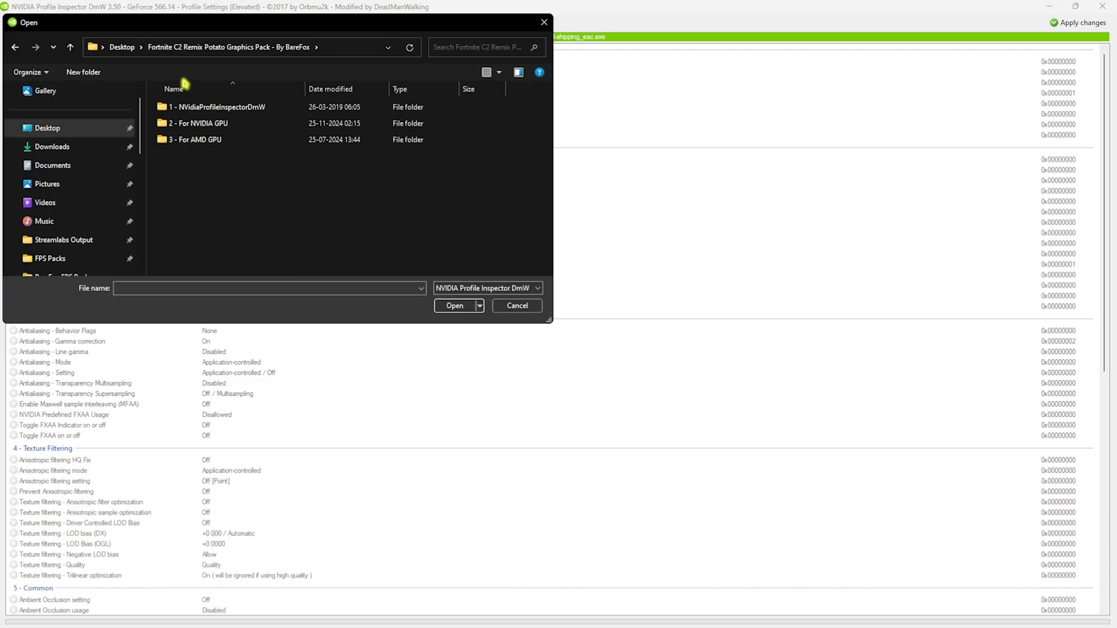
double_click(218, 125)
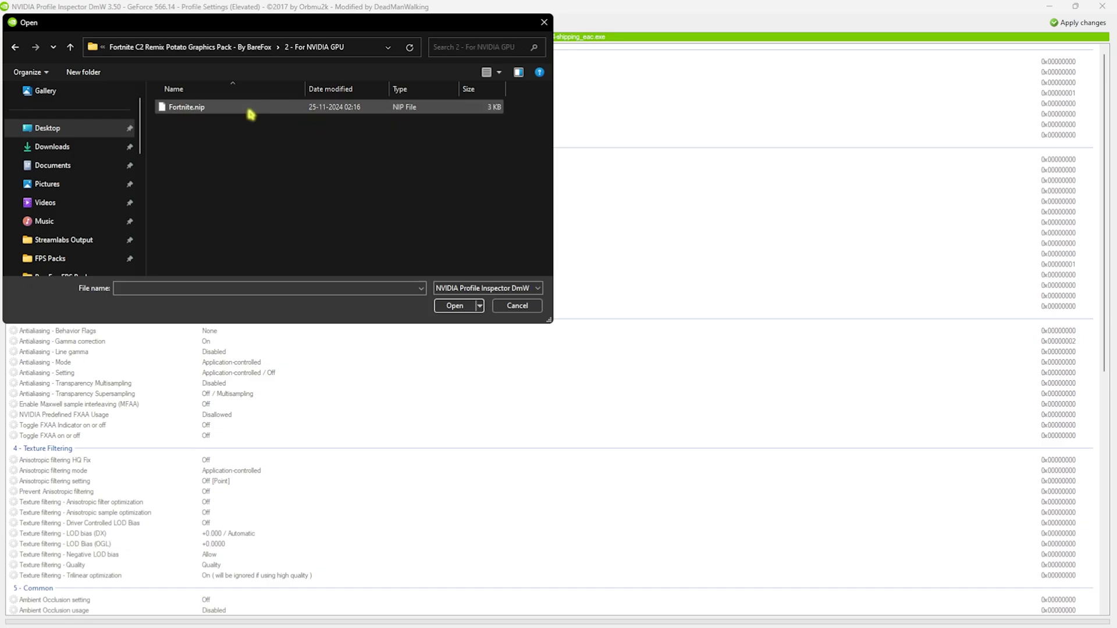
click(209, 111)
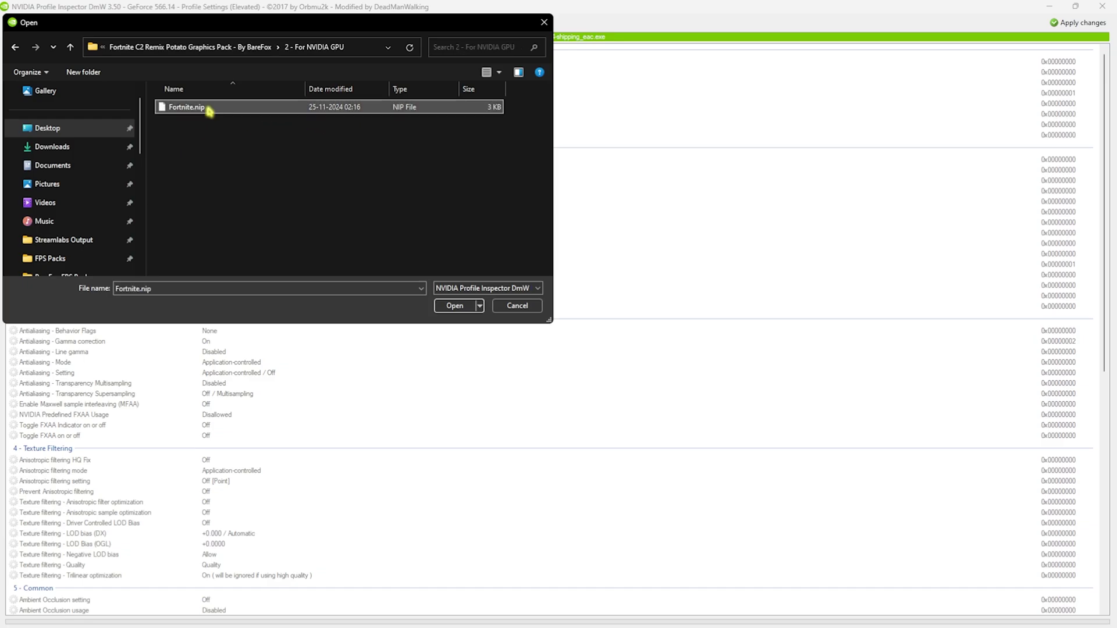
click(457, 305)
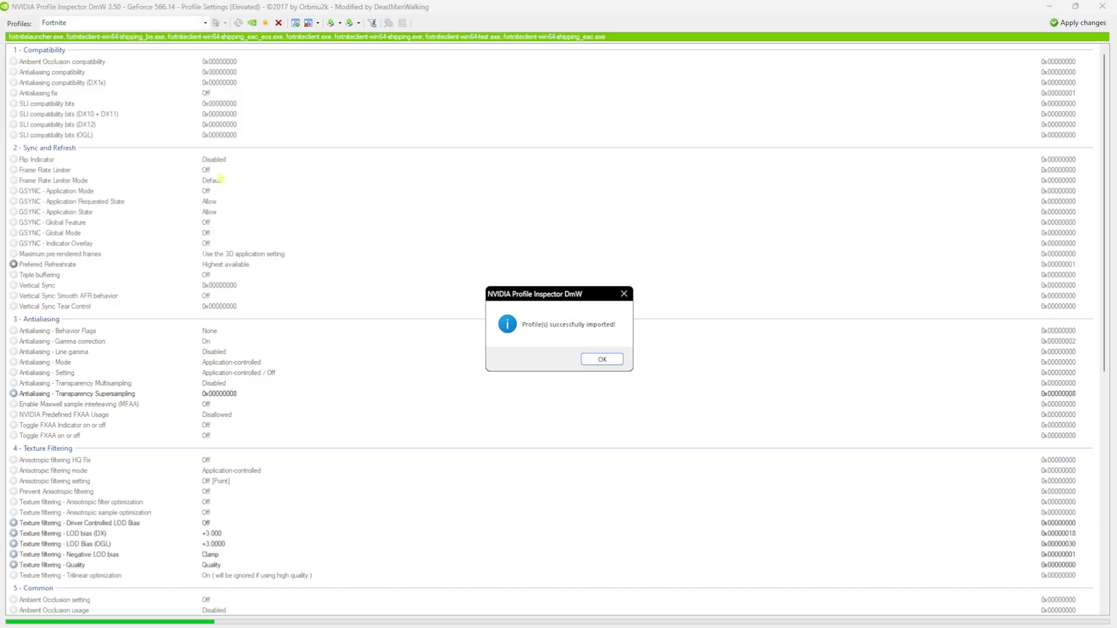
click(605, 360)
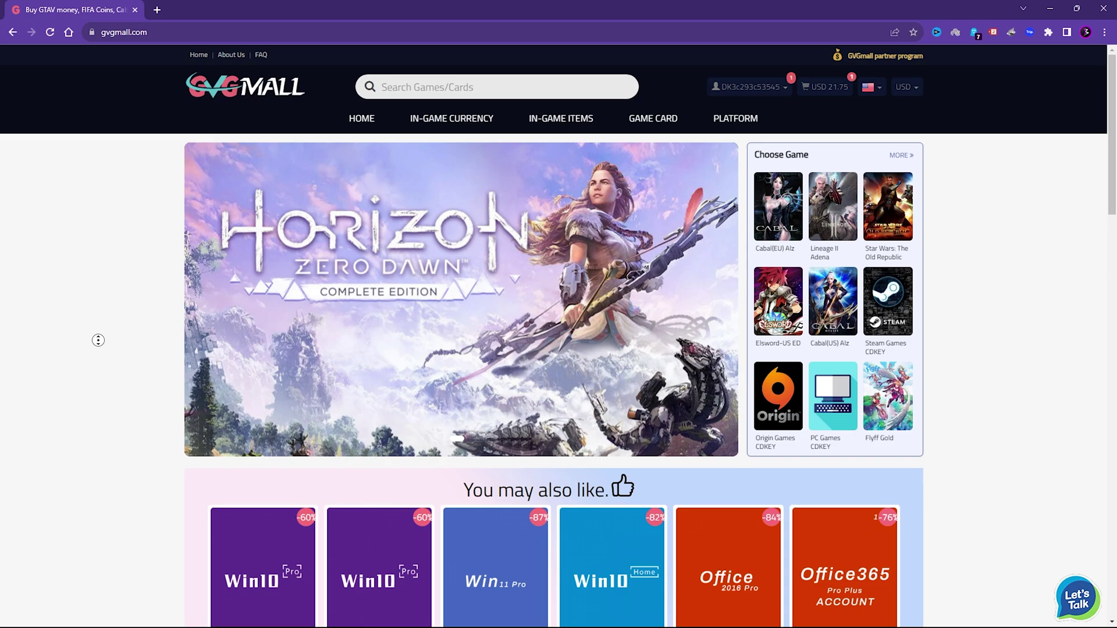
Switch to the GVGMall website and look through its recommended software, hot game currency, and in-game item and currency categories.
scroll(97, 340, down, 4)
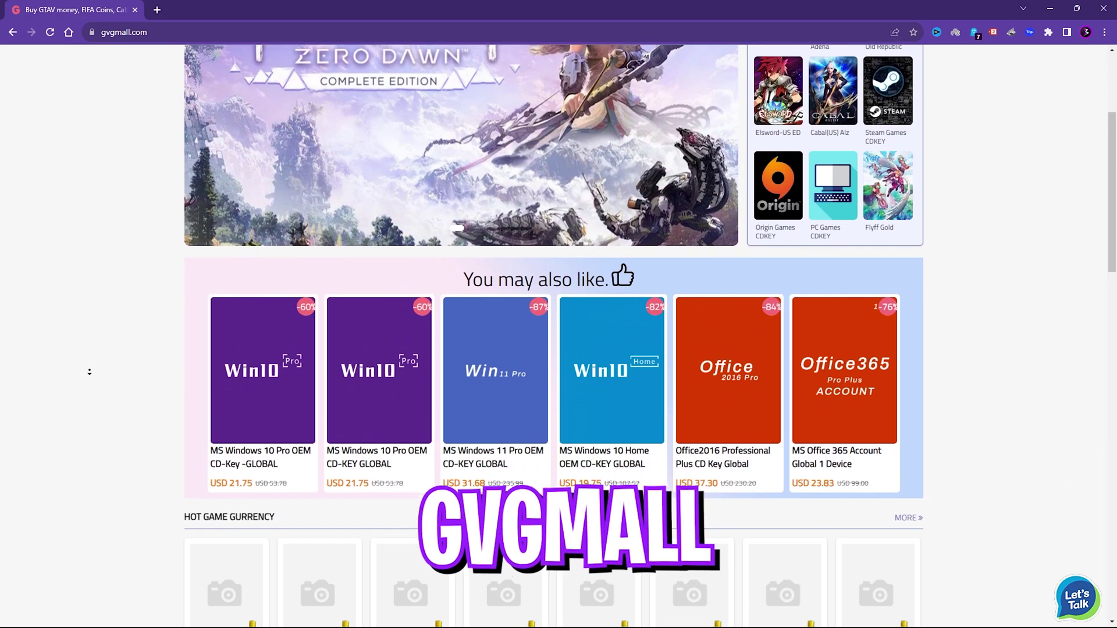
scroll(89, 372, down, 5)
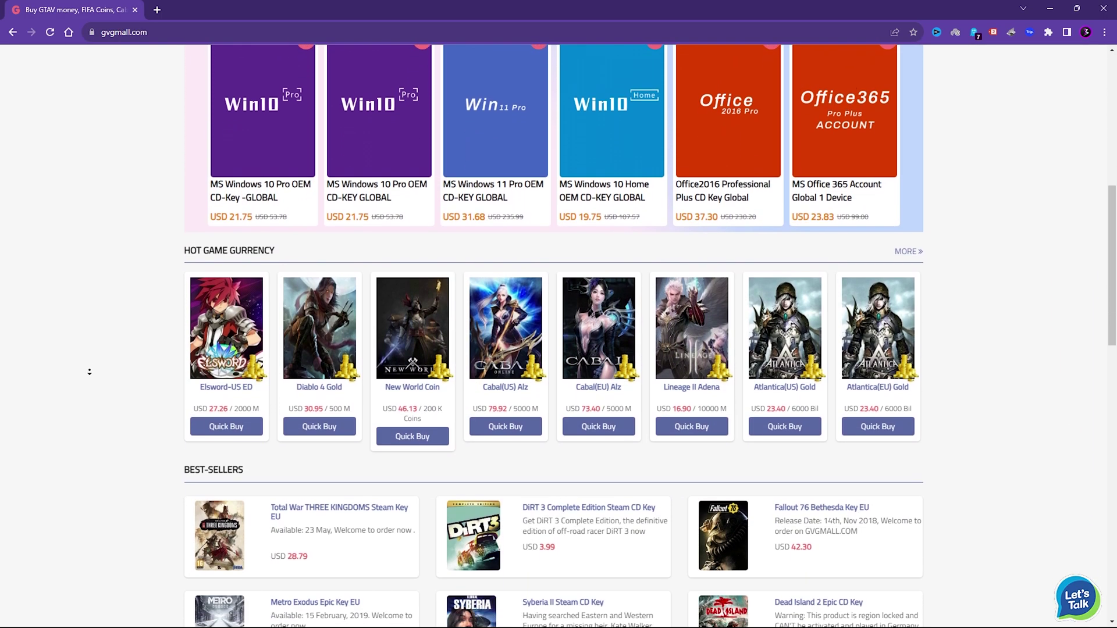
scroll(89, 371, down, 3)
middle_click(89, 372)
scroll(91, 374, up, 6)
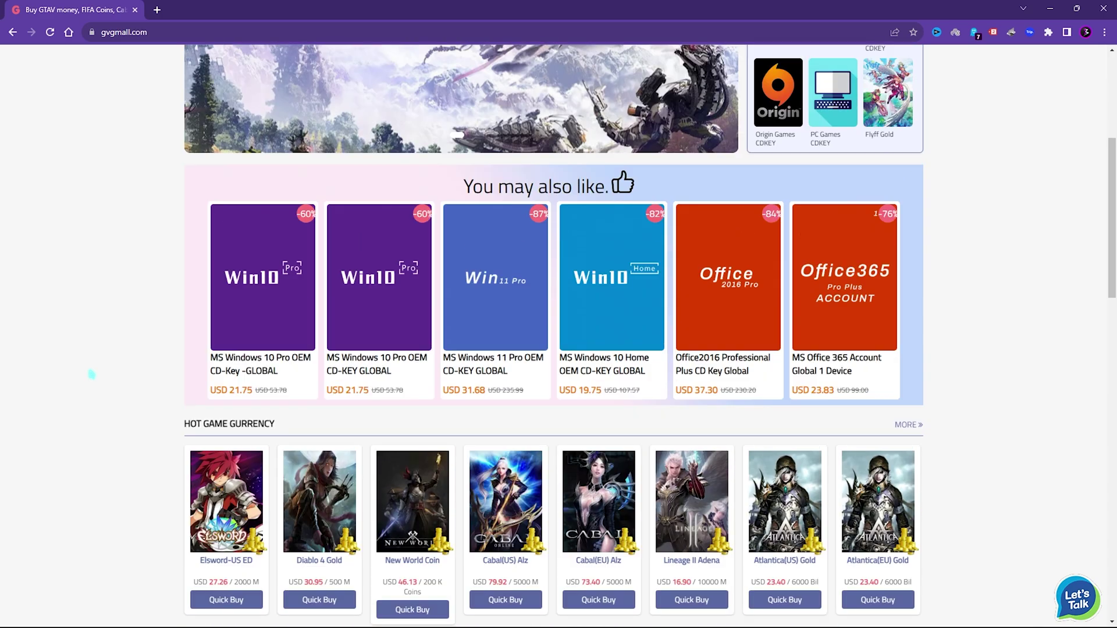
scroll(95, 363, up, 5)
mouse_move(628, 118)
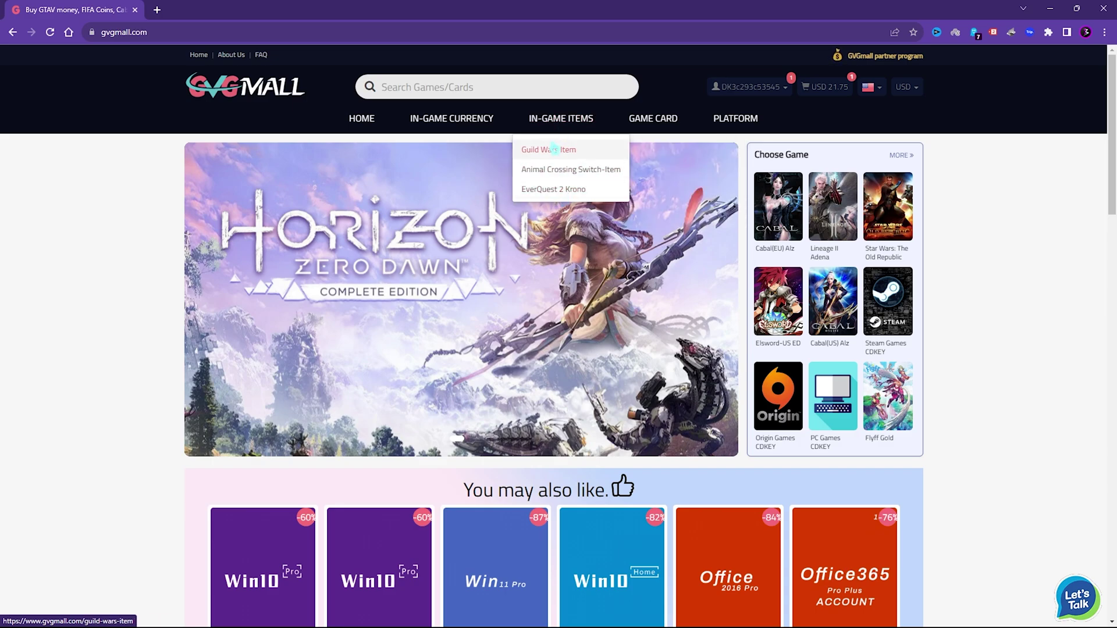
mouse_move(448, 122)
scroll(456, 317, down, 5)
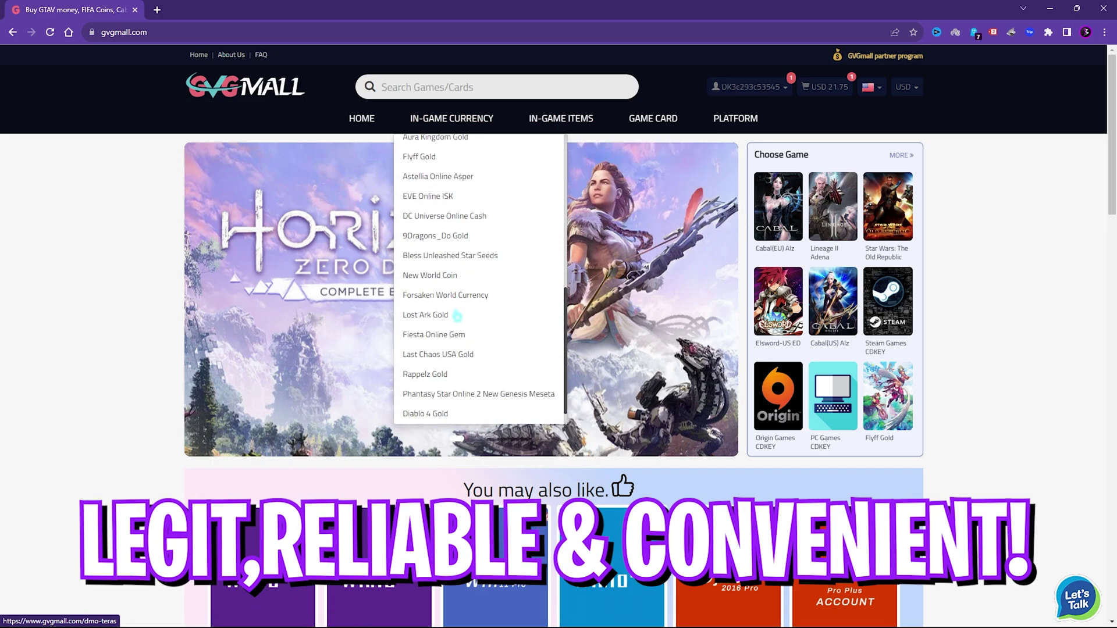
scroll(122, 328, down, 4)
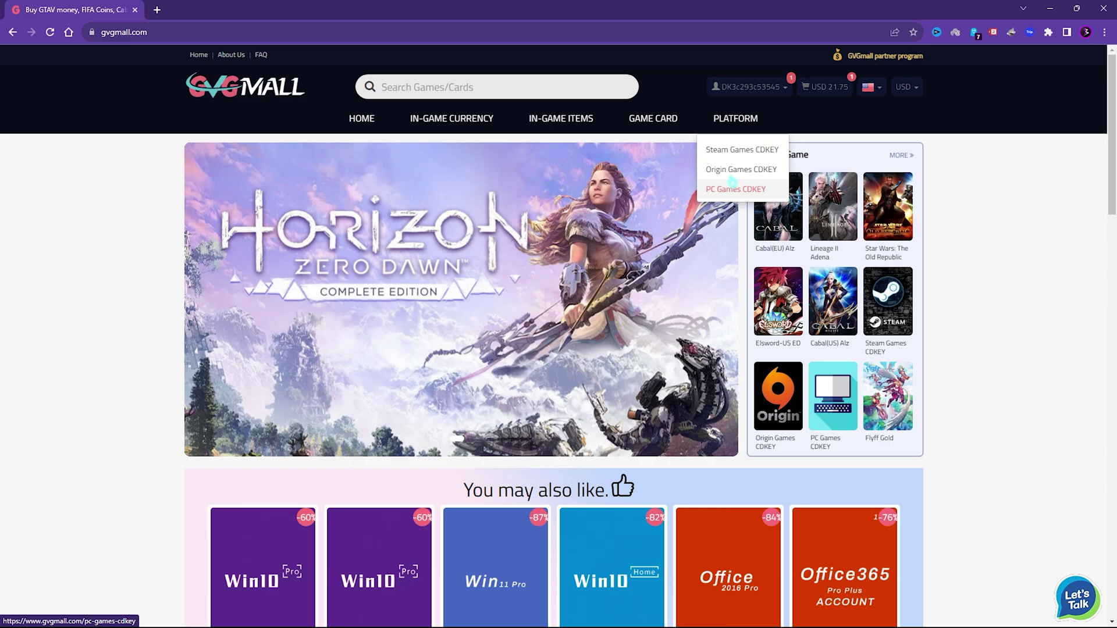
mouse_move(561, 118)
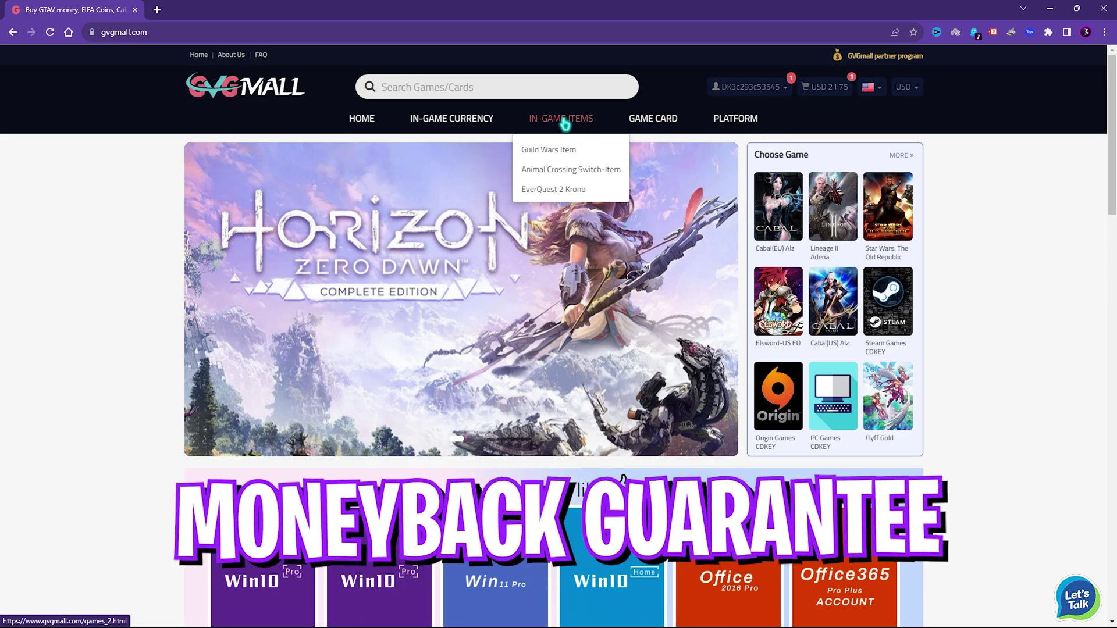
mouse_move(451, 118)
scroll(442, 326, down, 4)
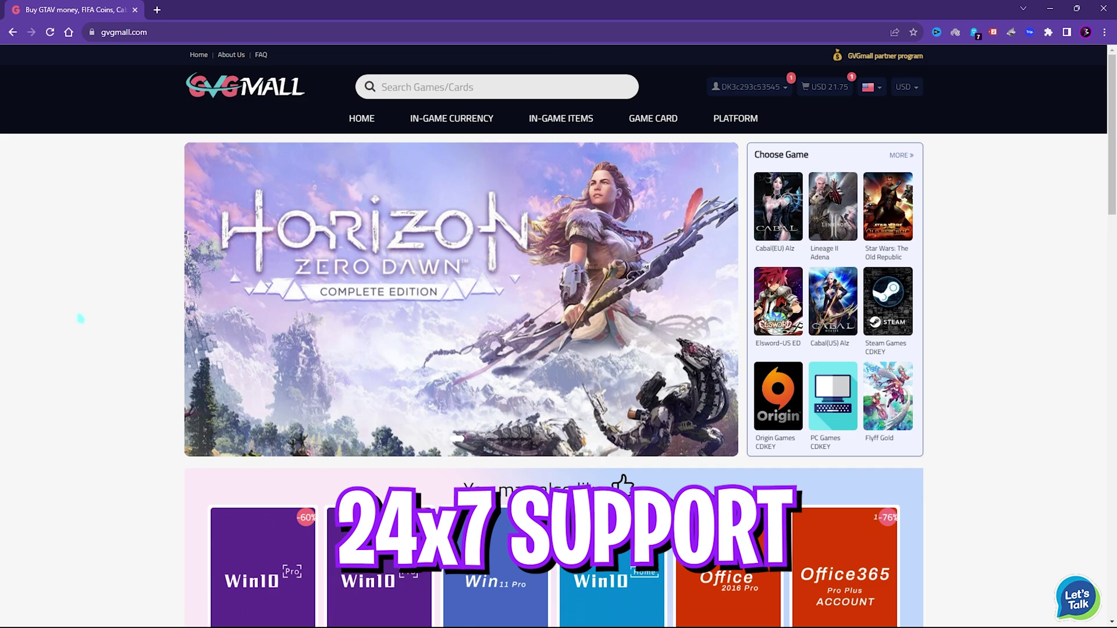
scroll(517, 353, down, 4)
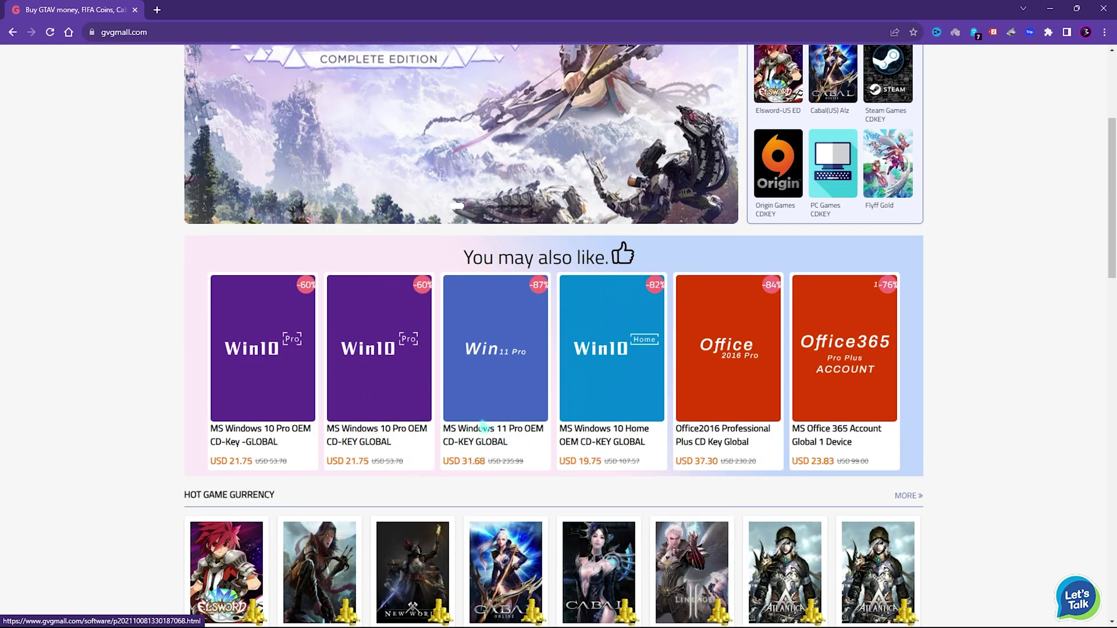
scroll(482, 428, up, 1)
scroll(285, 433, down, 1)
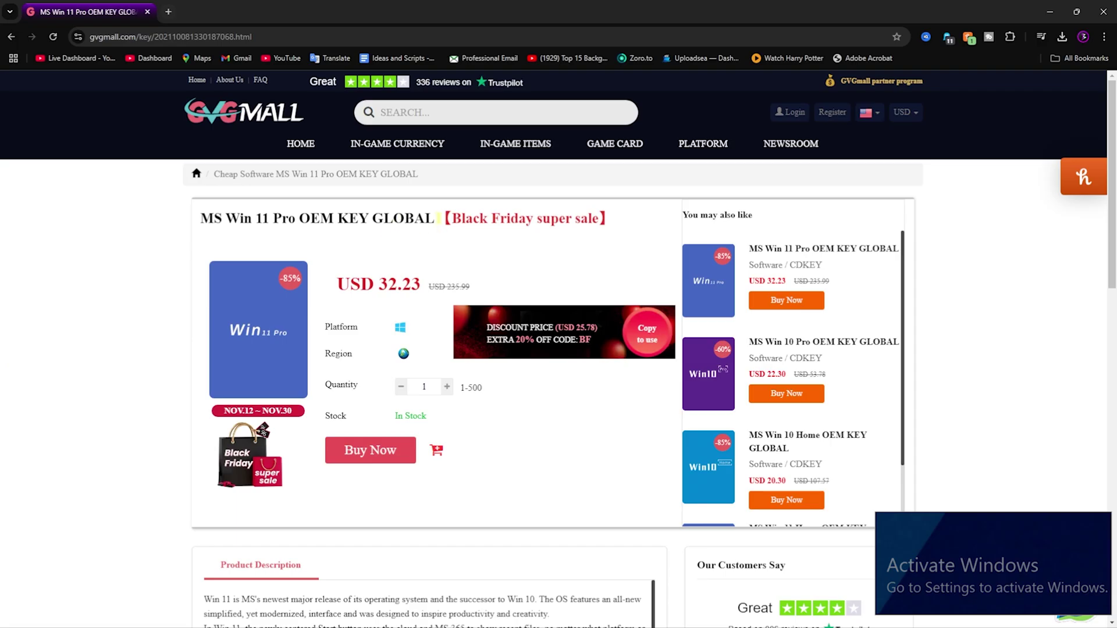
Examine the Black Friday super sale label and the sale price on the MS Win 11 Pro OEM KEY GLOBAL page.
drag(446, 219, 599, 219)
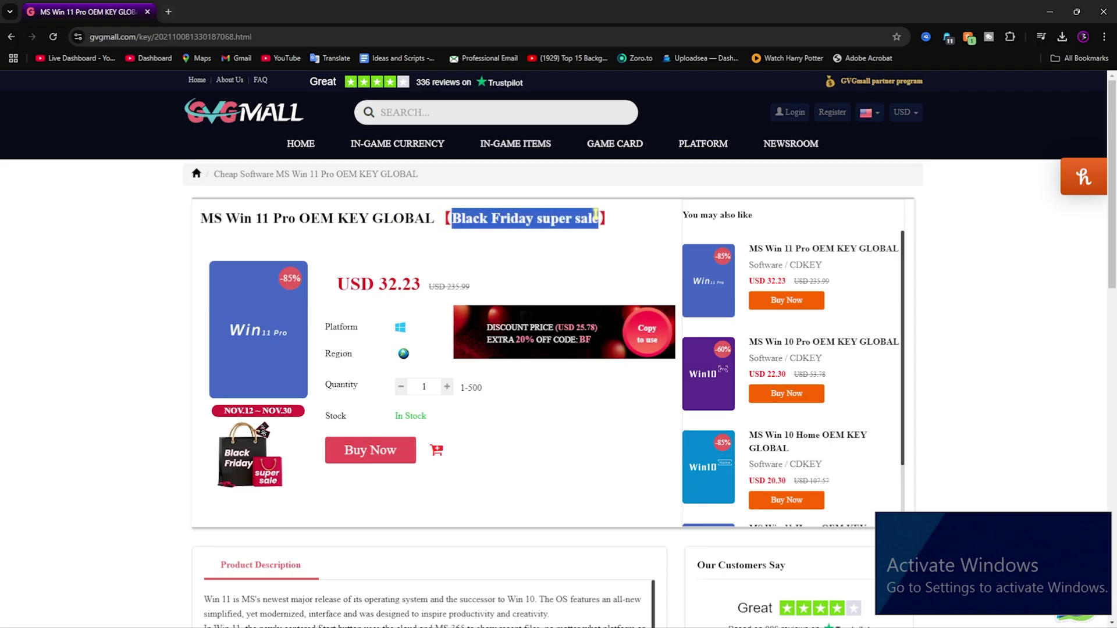
click(447, 218)
drag(447, 218, 599, 218)
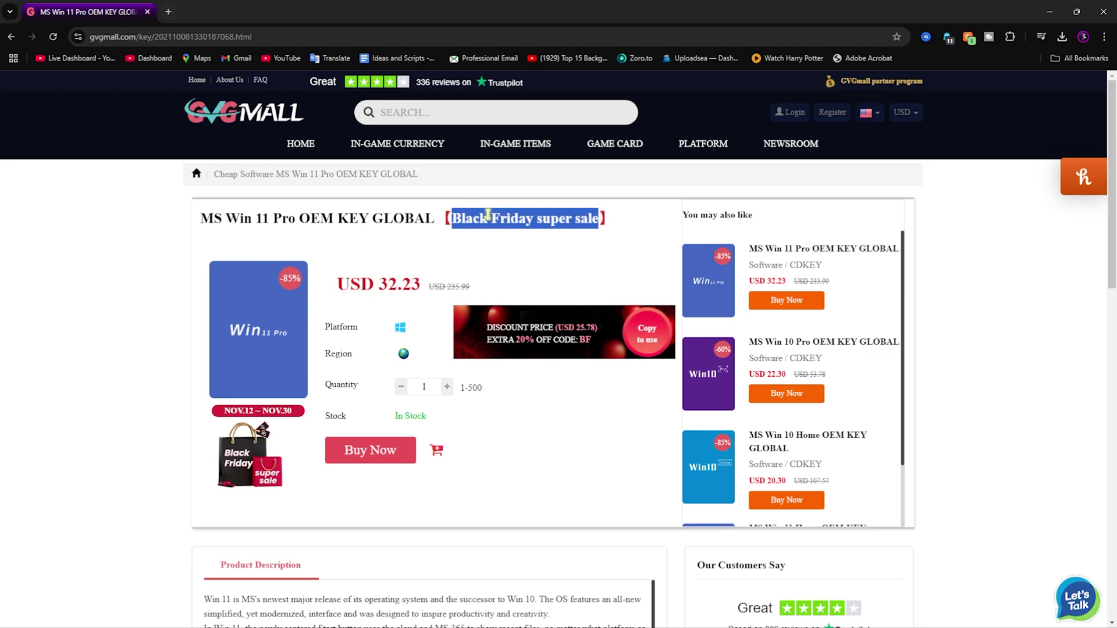
click(488, 216)
click(421, 284)
drag(397, 284, 359, 283)
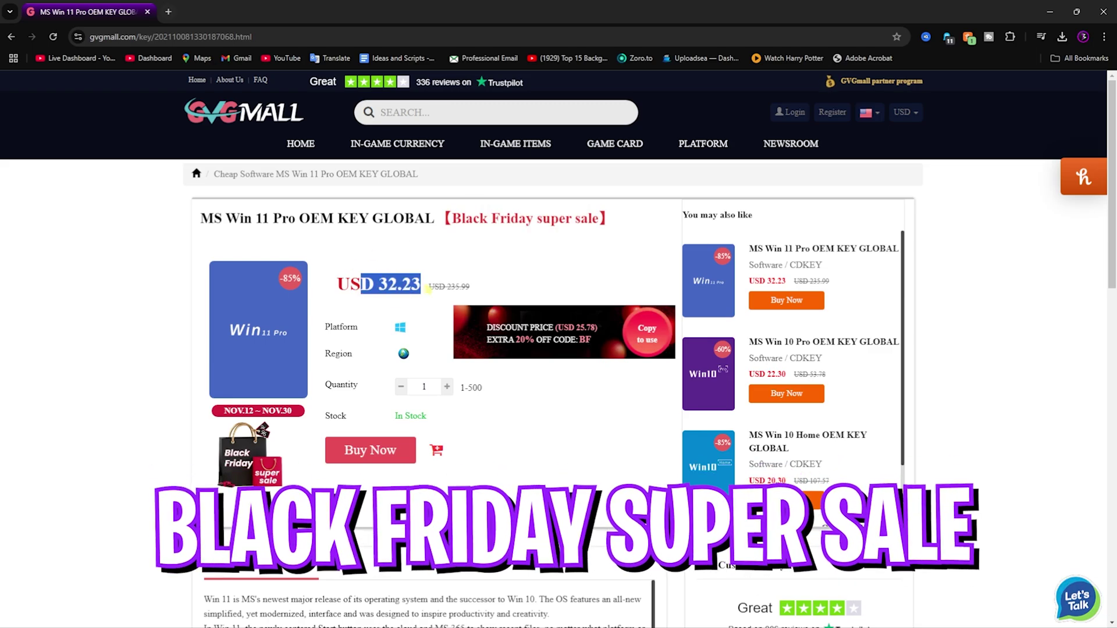
click(359, 285)
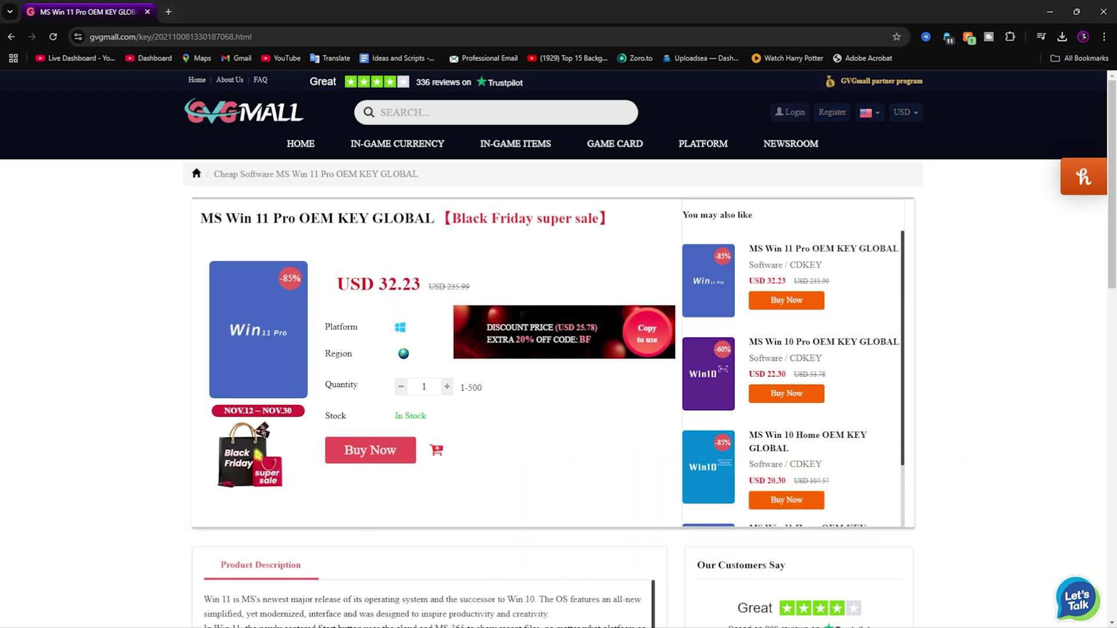
drag(339, 284, 425, 284)
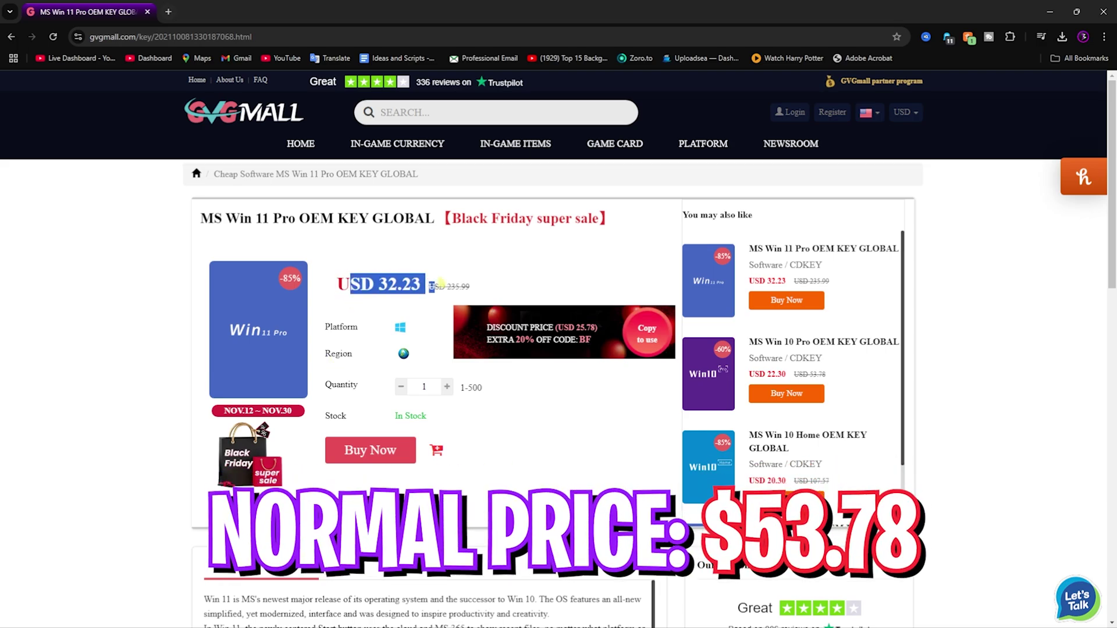
click(425, 285)
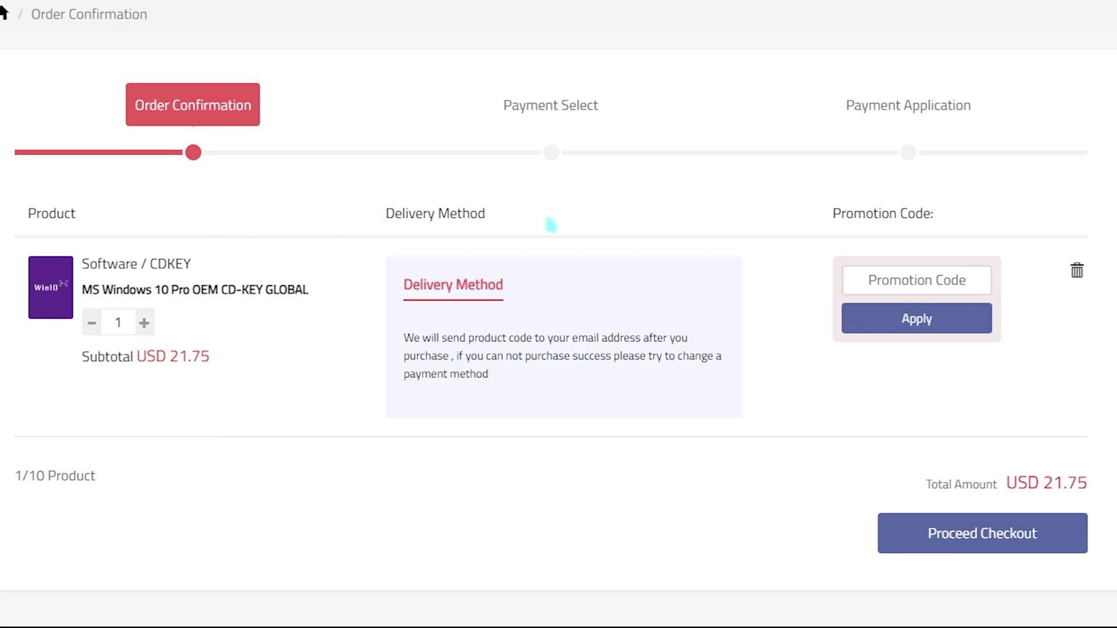
Apply promotion code FOX25 to the MS Windows 10 Pro OEM CD-KEY GLOBAL order and check the total amount.
click(923, 279)
text(FOX25)
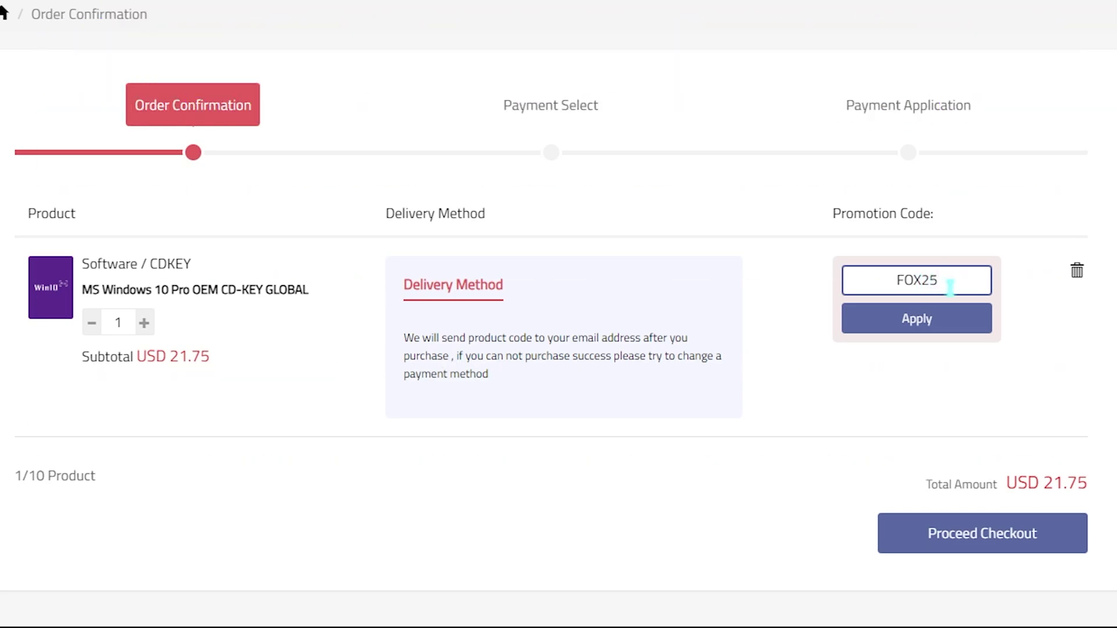
drag(950, 287, 848, 279)
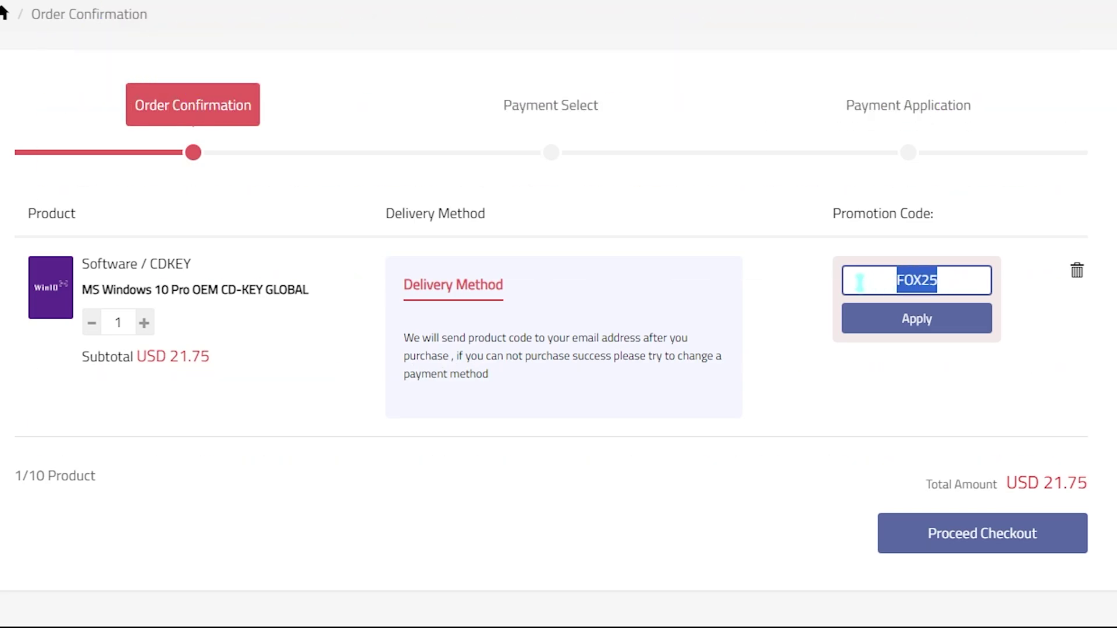
click(873, 320)
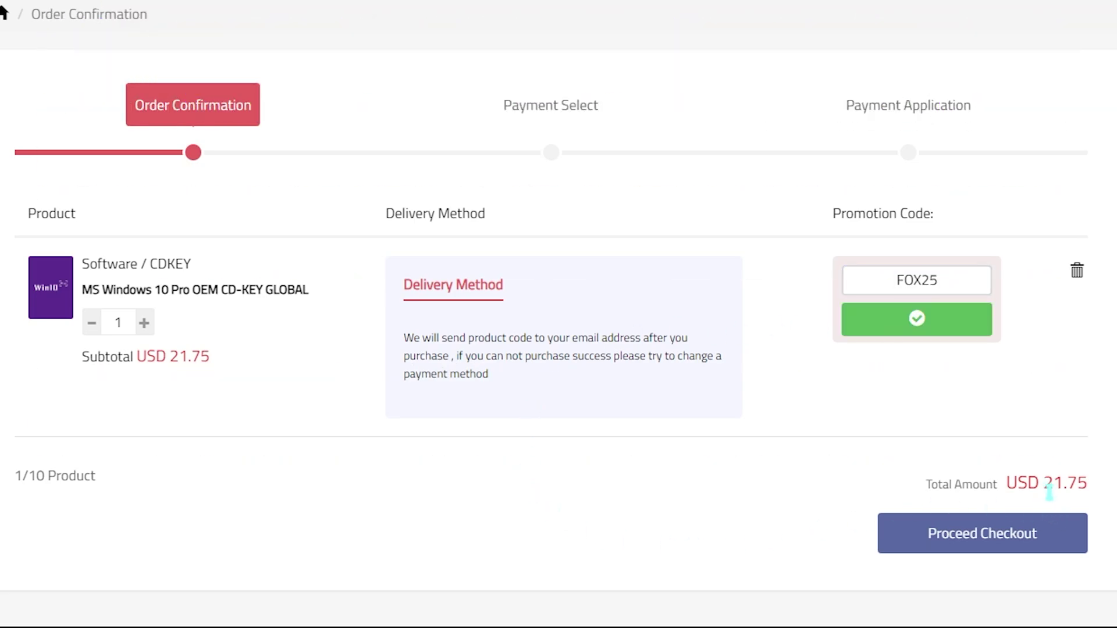
drag(1052, 486, 1092, 487)
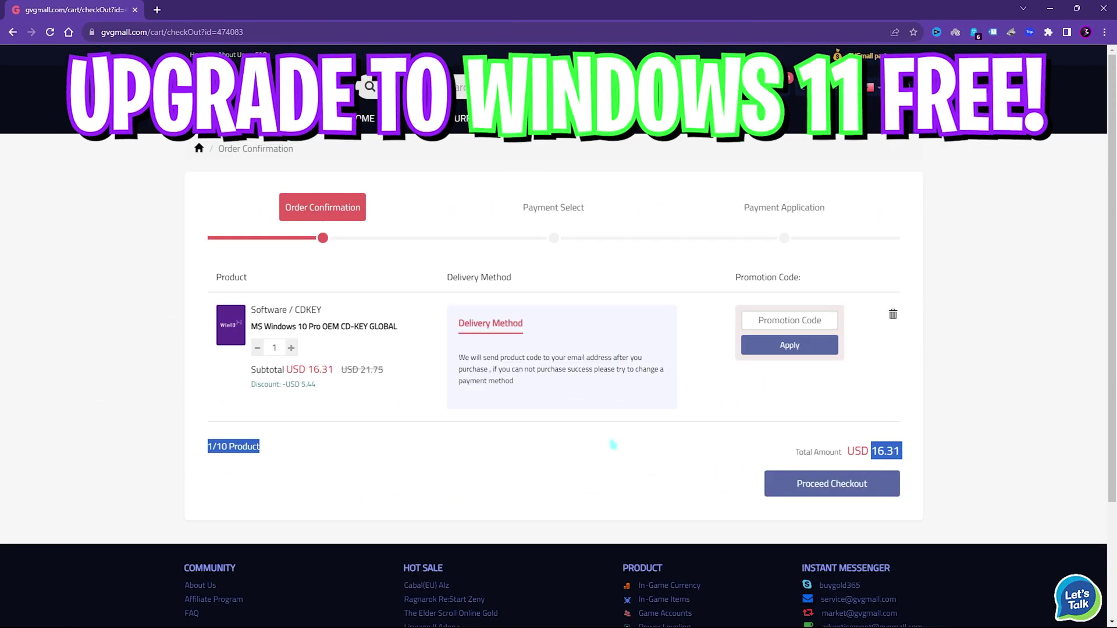
Submit the product key in the Windows Change Product Key dialog and return to the GVGMall home page.
click(609, 440)
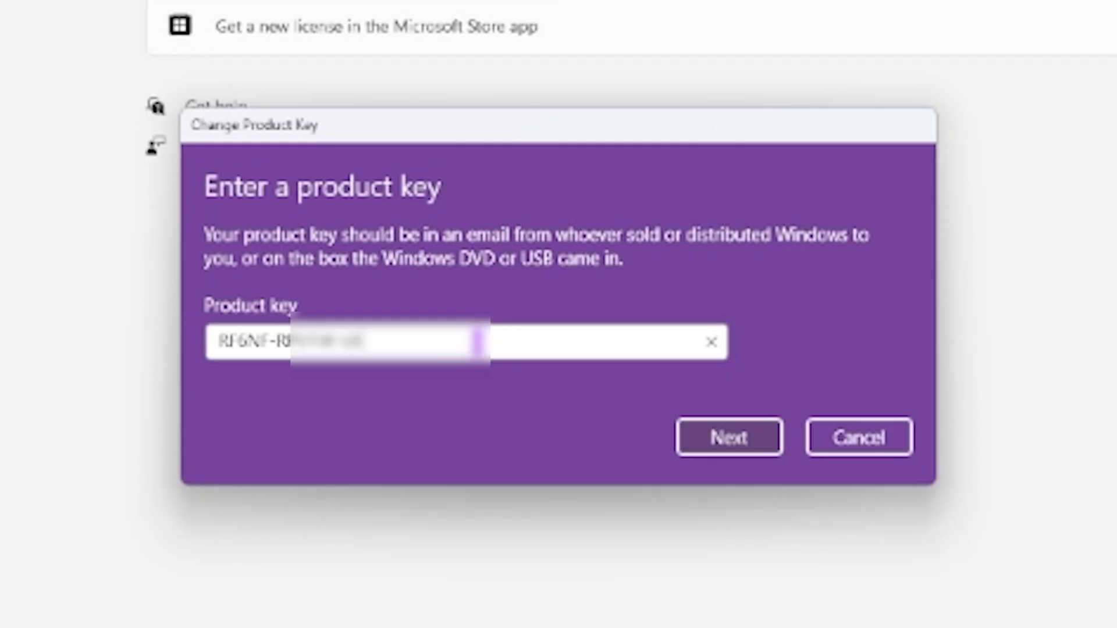
click(719, 436)
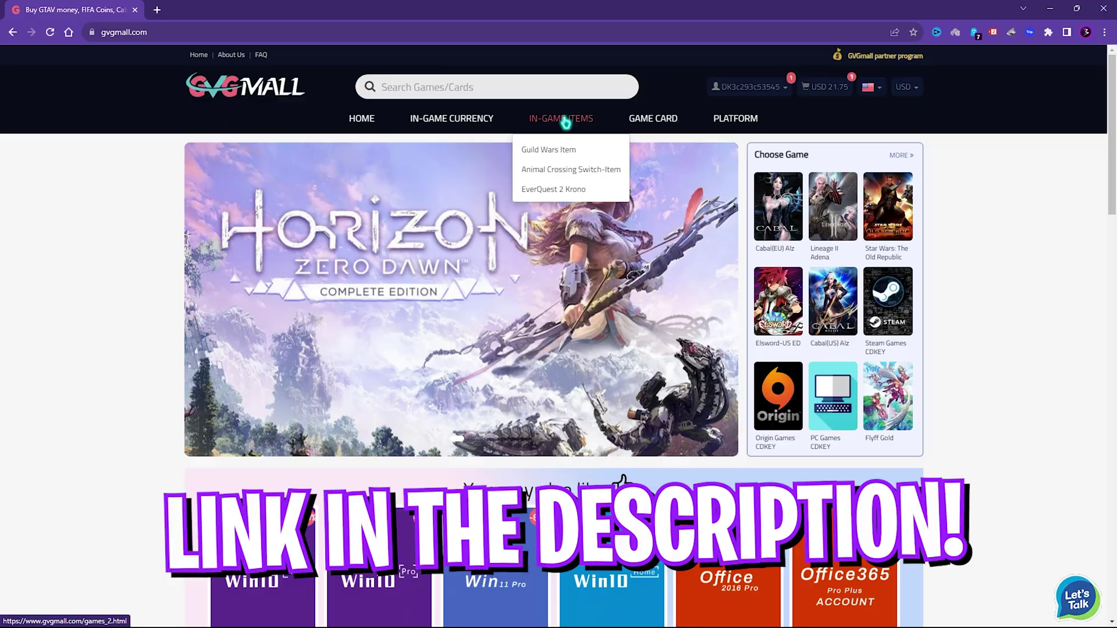
mouse_move(452, 120)
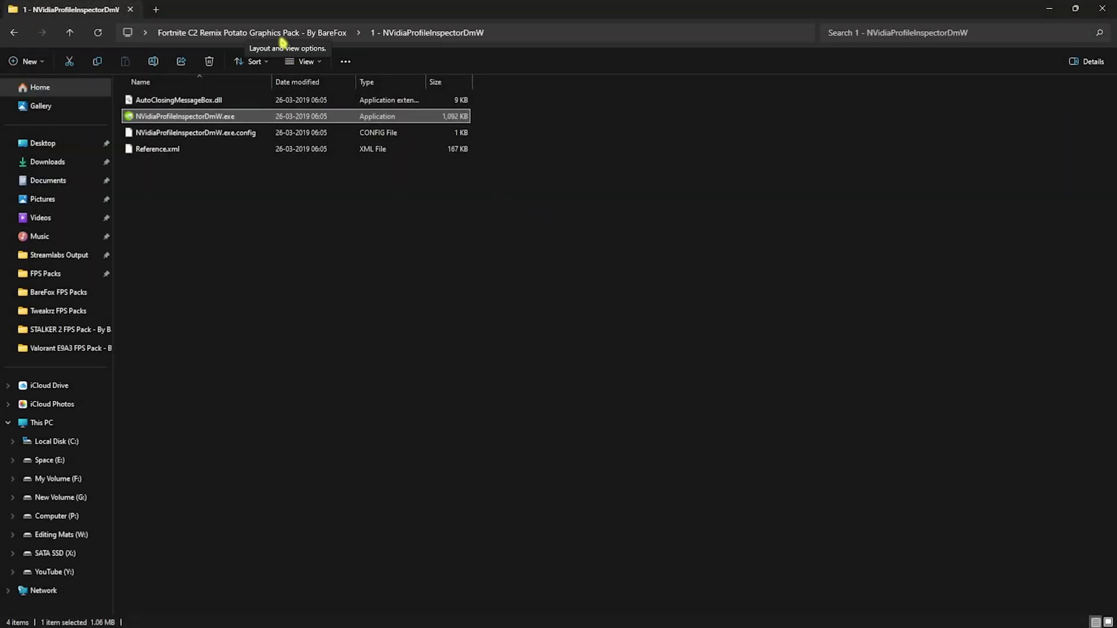
Switch to File Explorer and open the GameUserSettings folder inside the graphics pack's 3 - For AMD GPU folder, selecting GameUserSettings.ini.
click(283, 34)
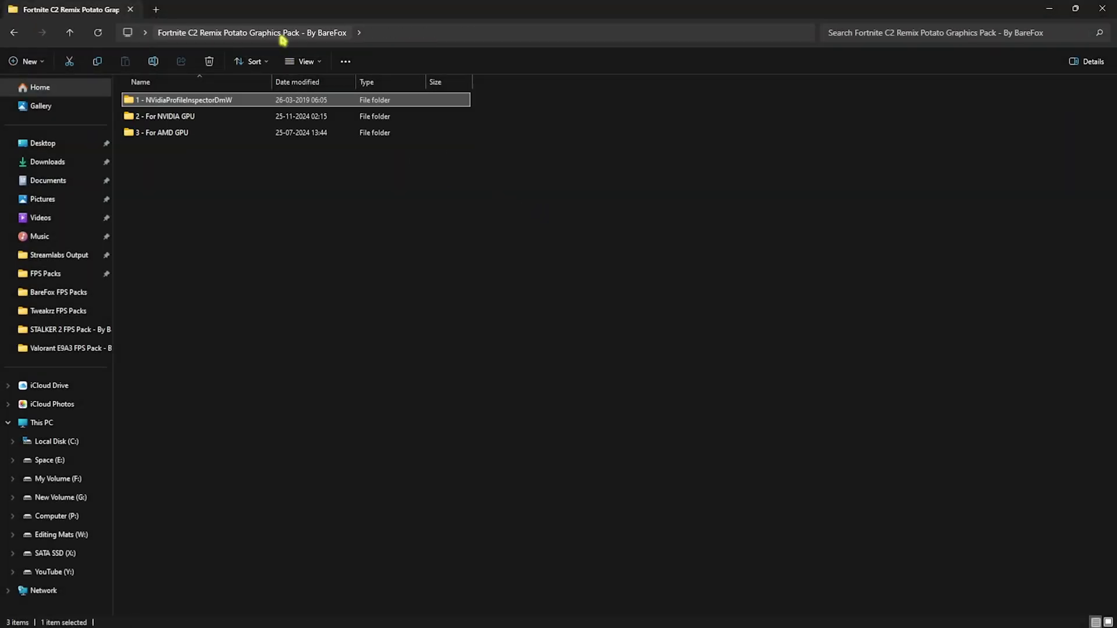
double_click(181, 132)
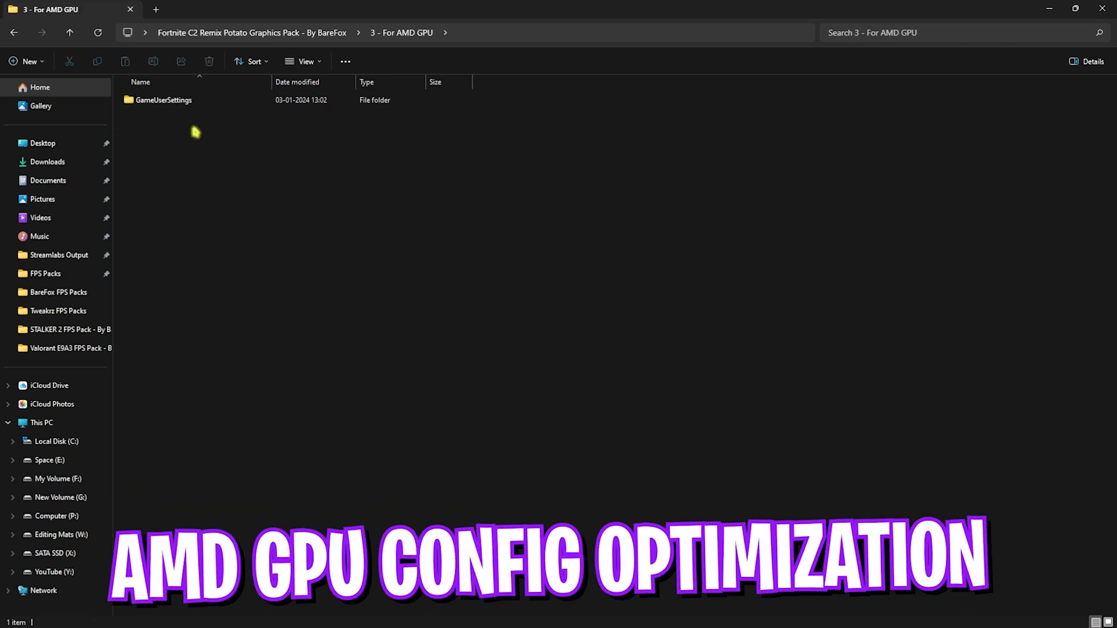
click(194, 102)
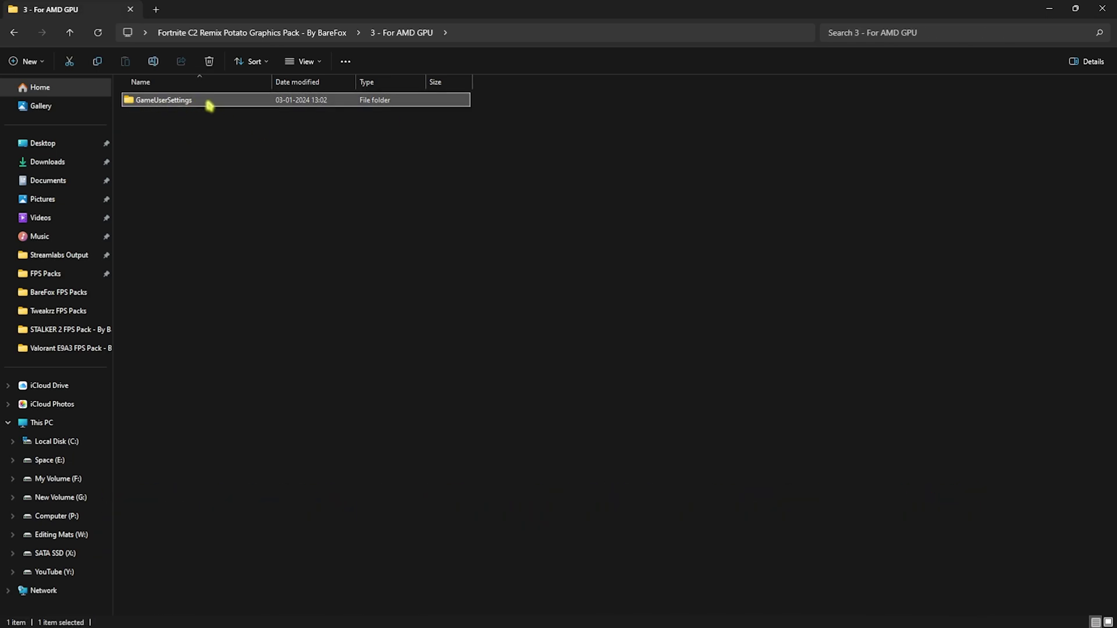
double_click(207, 104)
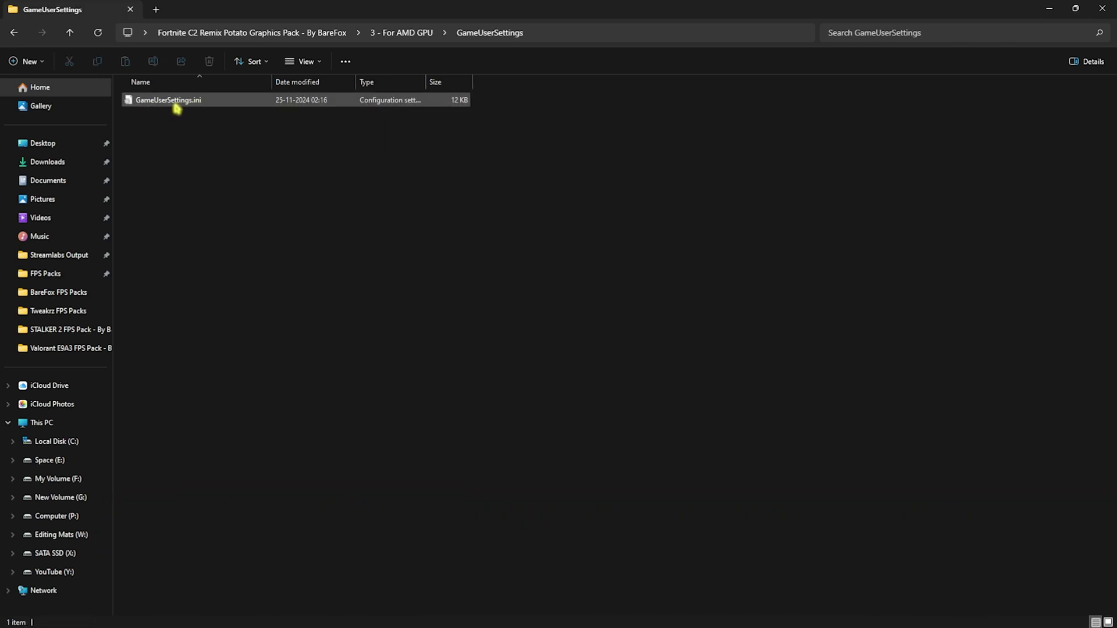
click(213, 106)
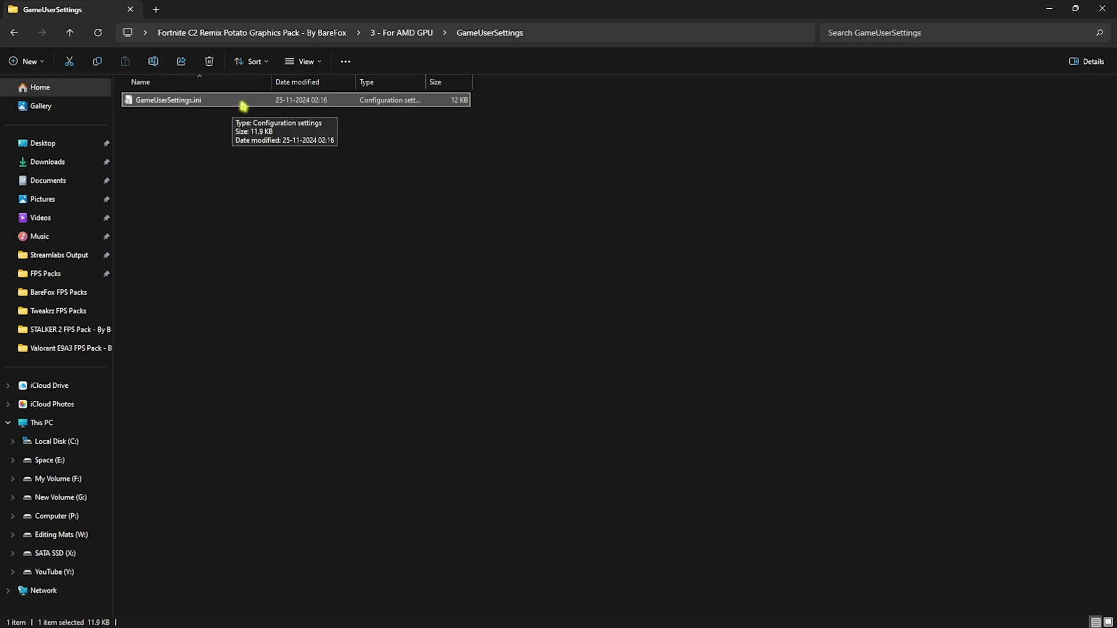
Open AppData\Local\FortniteGame\Saved\Config\WindowsClient and copy the existing GameUserSettings.ini as a backup.
key(super+r)
click(233, 119)
key(super+r)
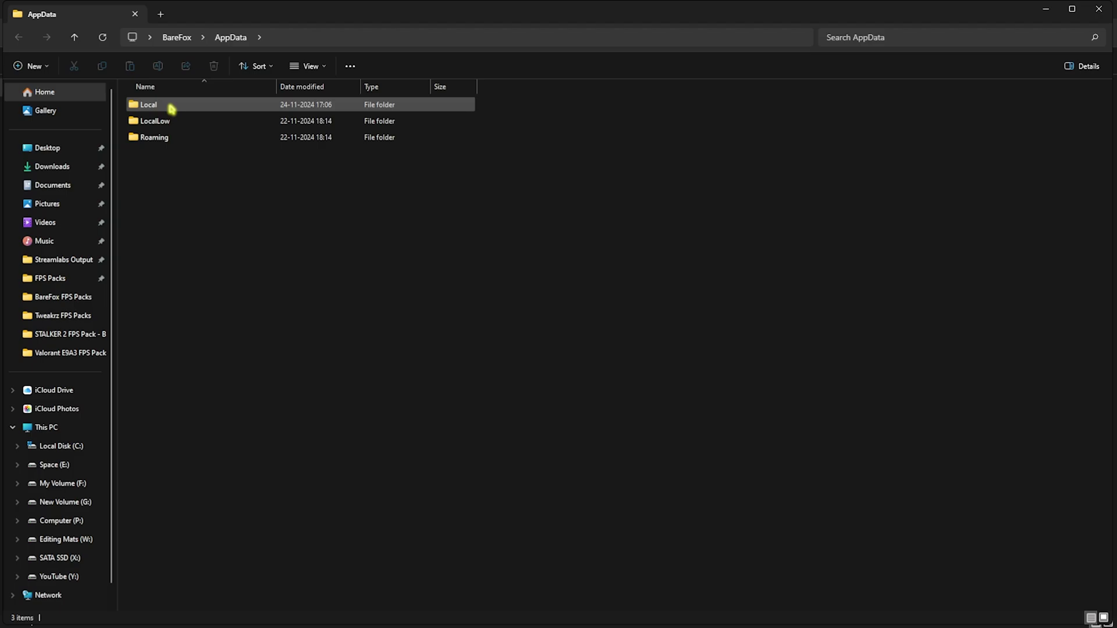
double_click(171, 108)
key(f)
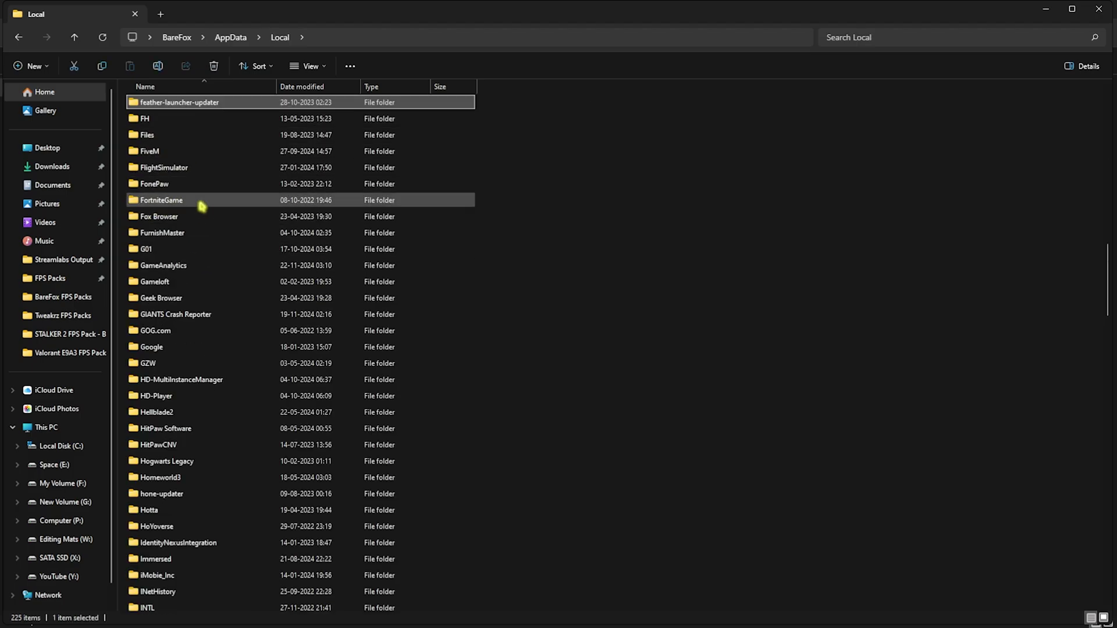
double_click(201, 204)
double_click(158, 107)
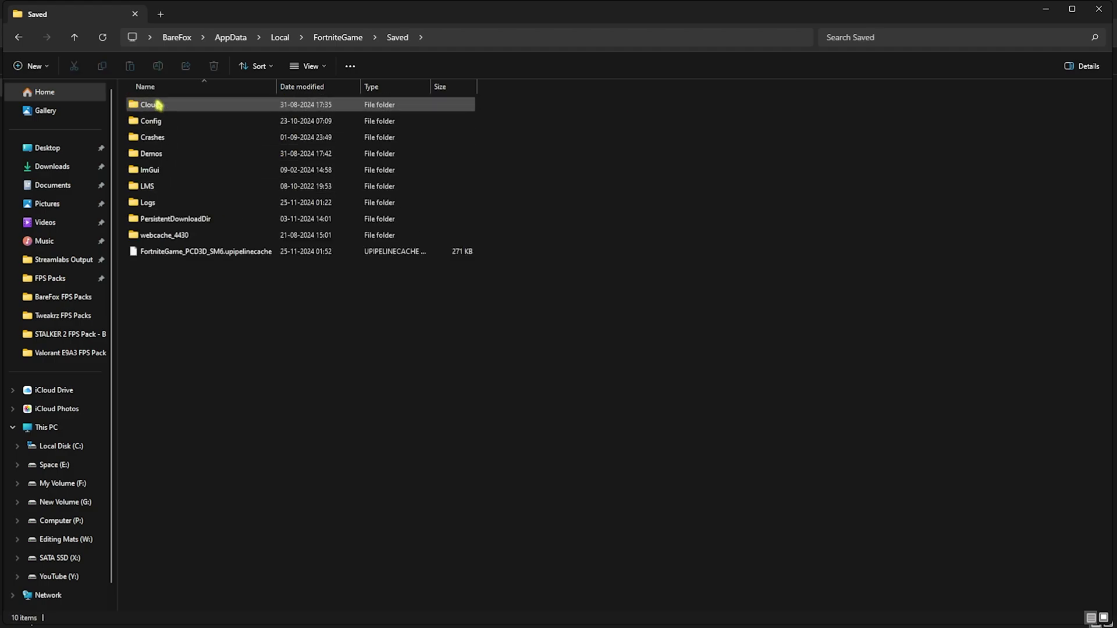
double_click(170, 121)
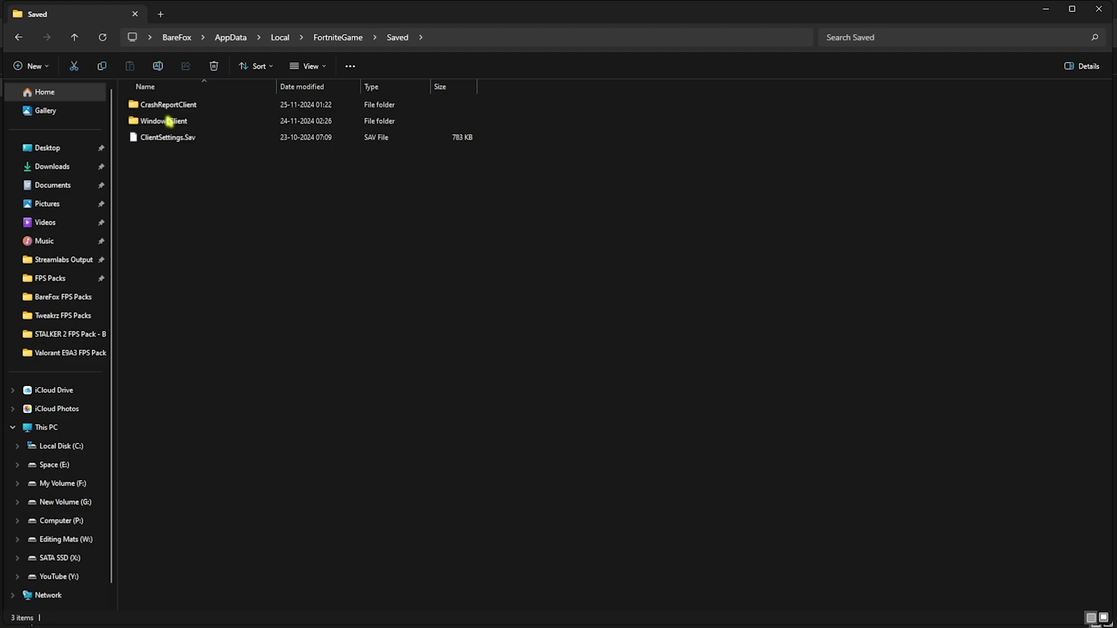
double_click(169, 120)
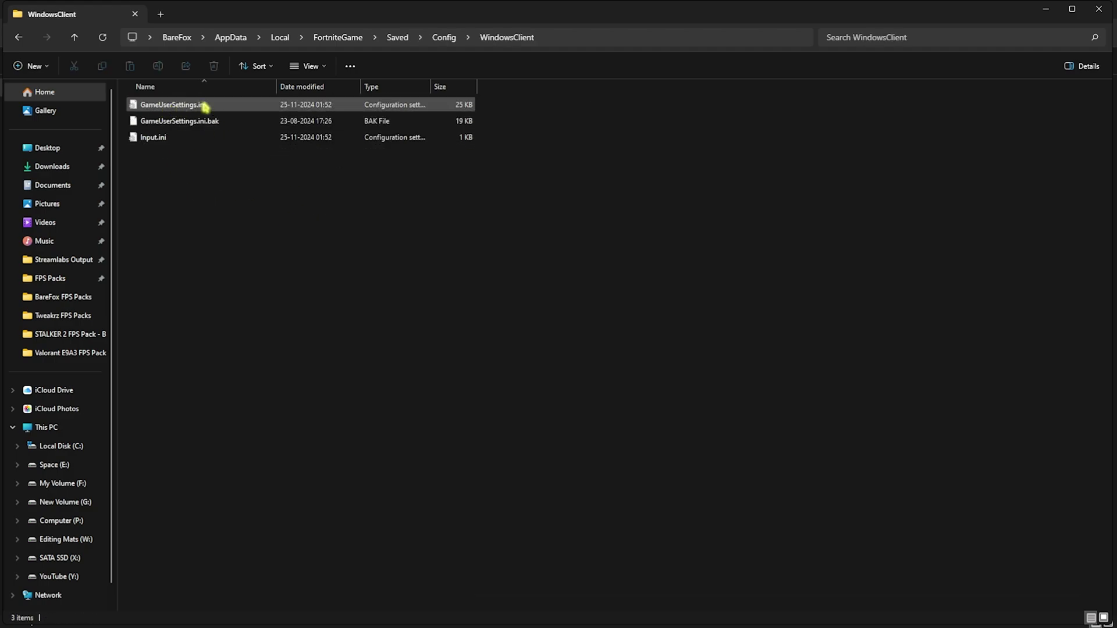
click(286, 107)
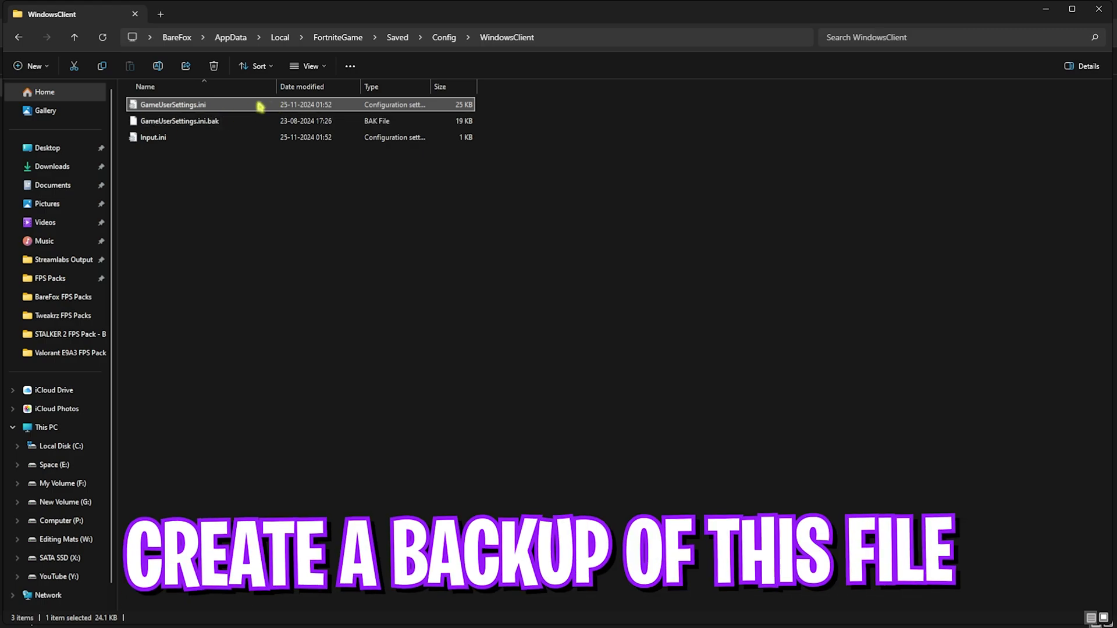
key(ctrl+c)
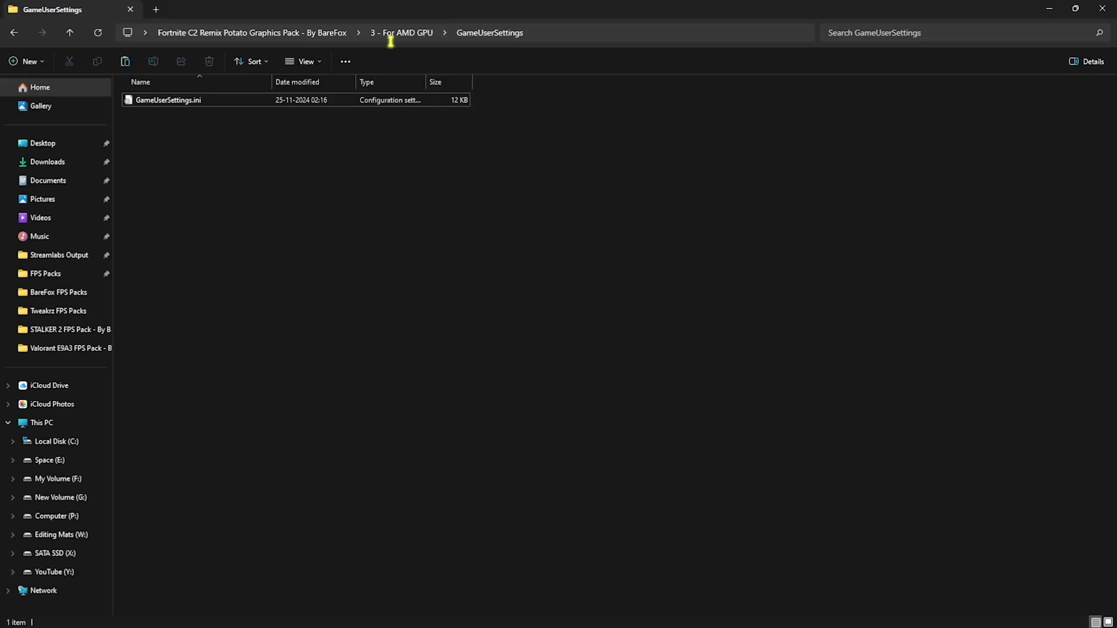
Replace GameUserSettings.ini in the WindowsClient folder with the one from the pack's AMD GPU folder and close the folder window.
click(259, 102)
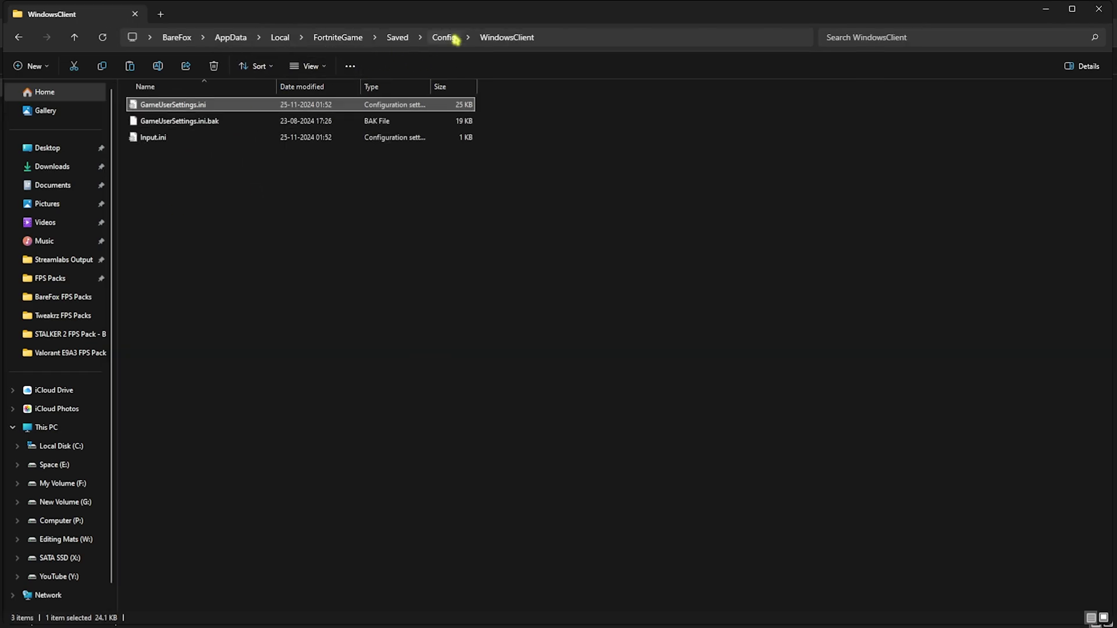
click(200, 214)
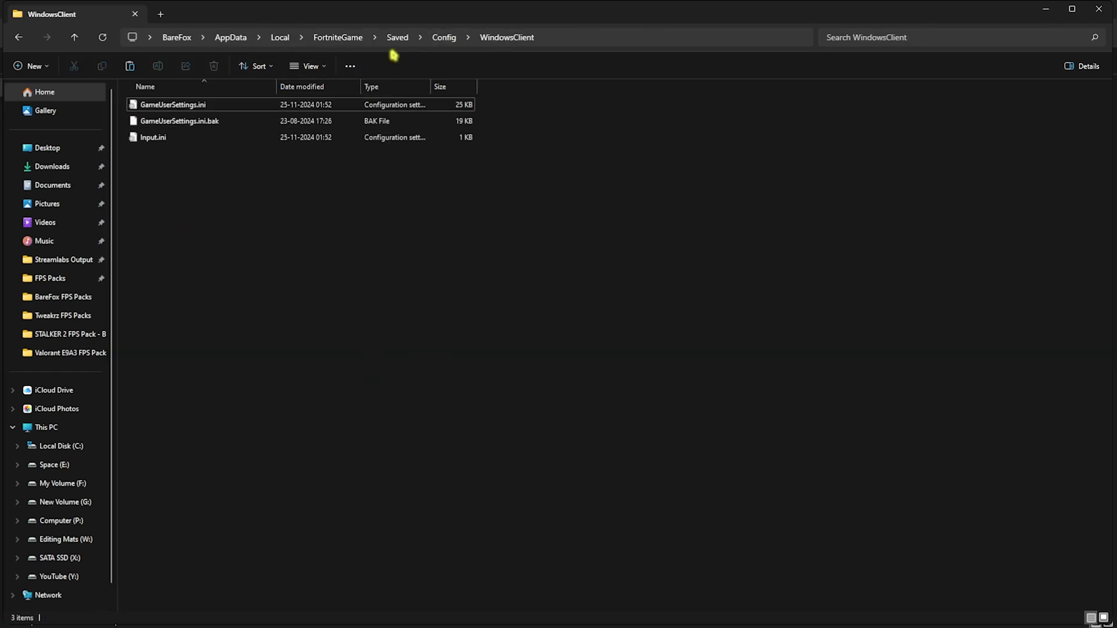
key(ctrl+v)
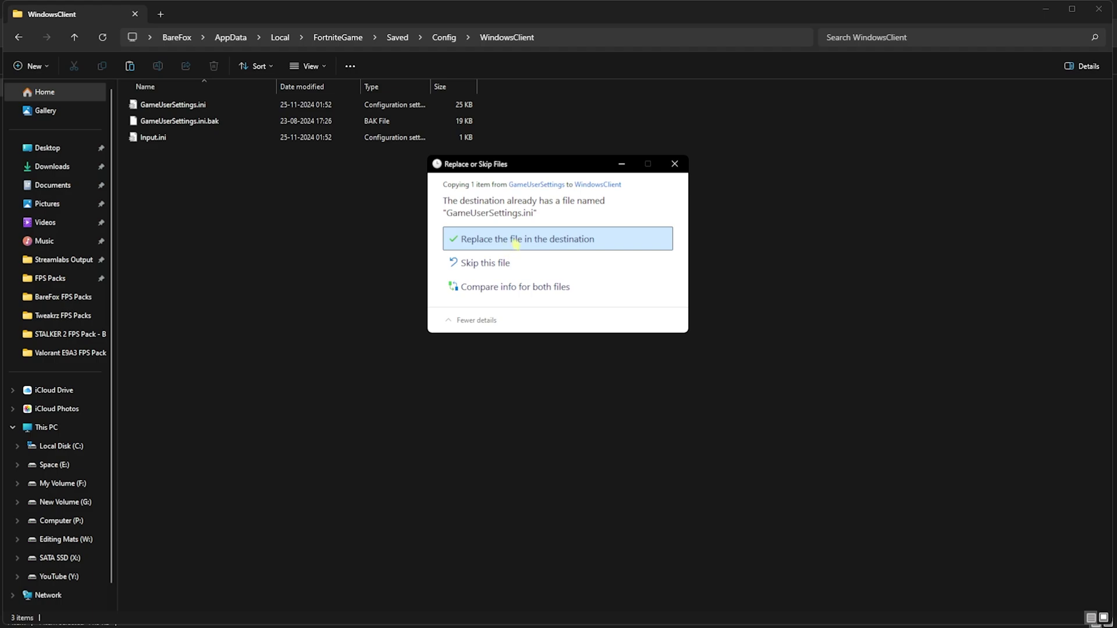
click(515, 244)
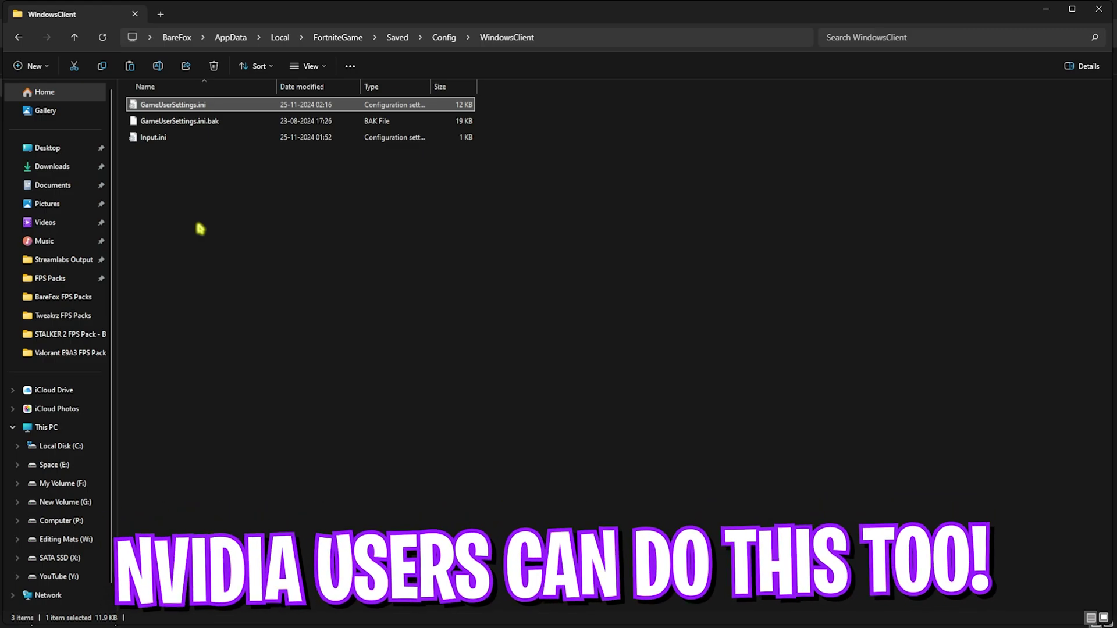
click(1098, 9)
Search Windows for Epic Games Launcher and start it.
click(425, 614)
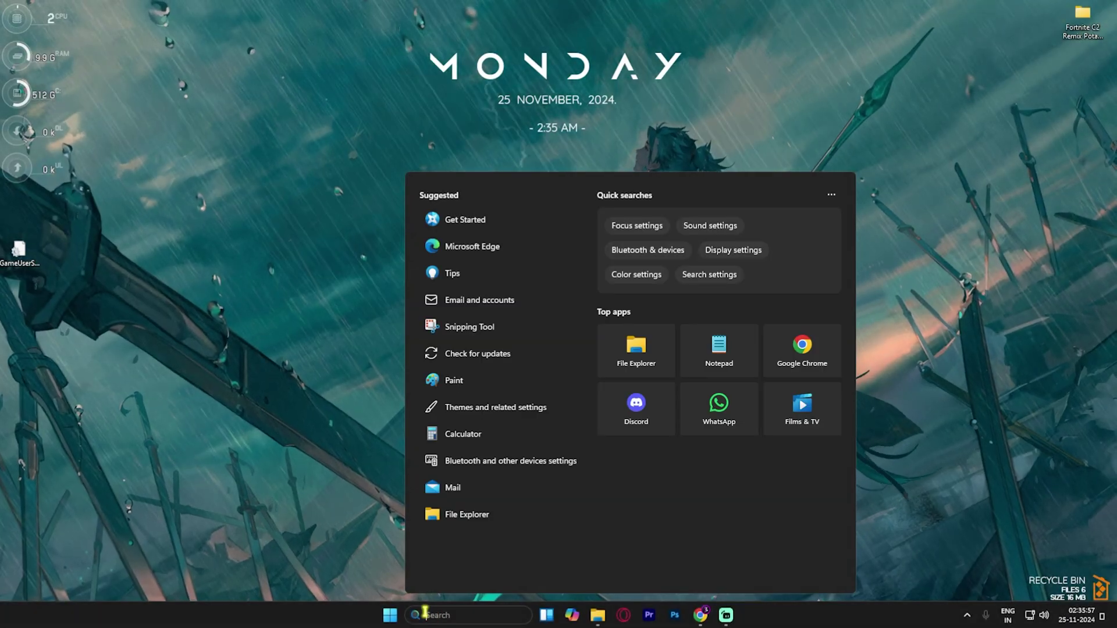
text(e)
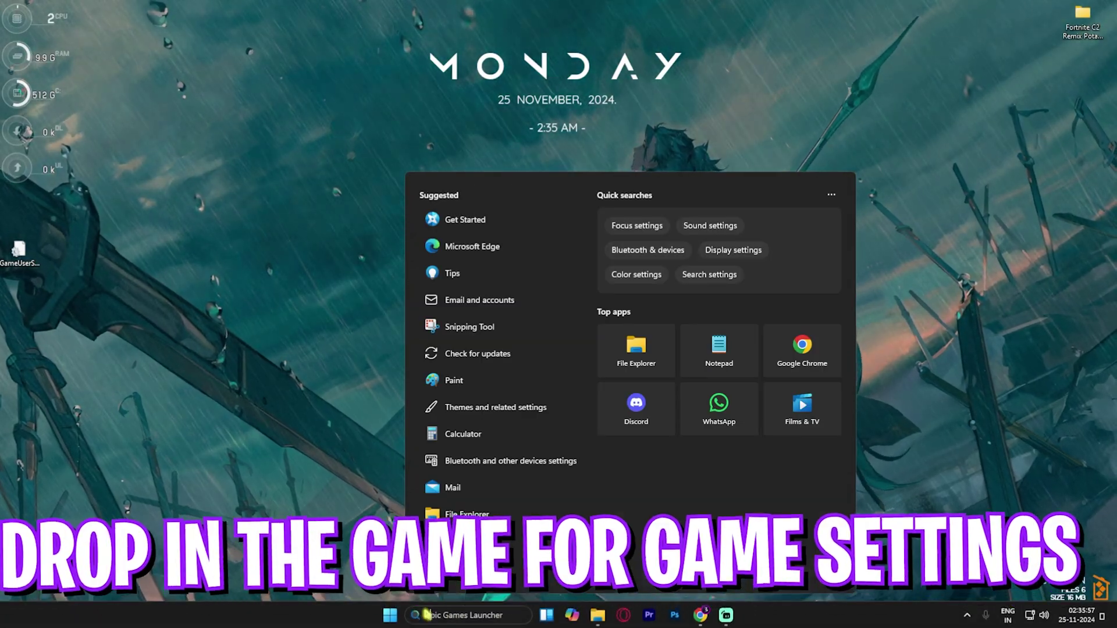
key(Return)
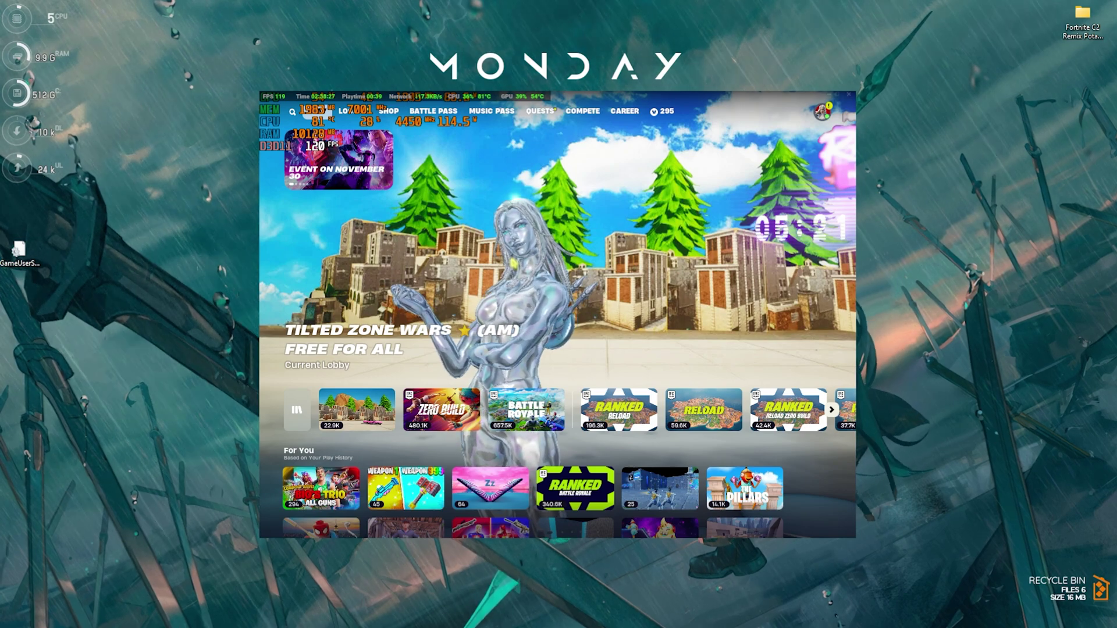
Open Fortnite's video settings and set the window mode to Fullscreen and the resolution to 1920 x 1080 16:9.
click(823, 112)
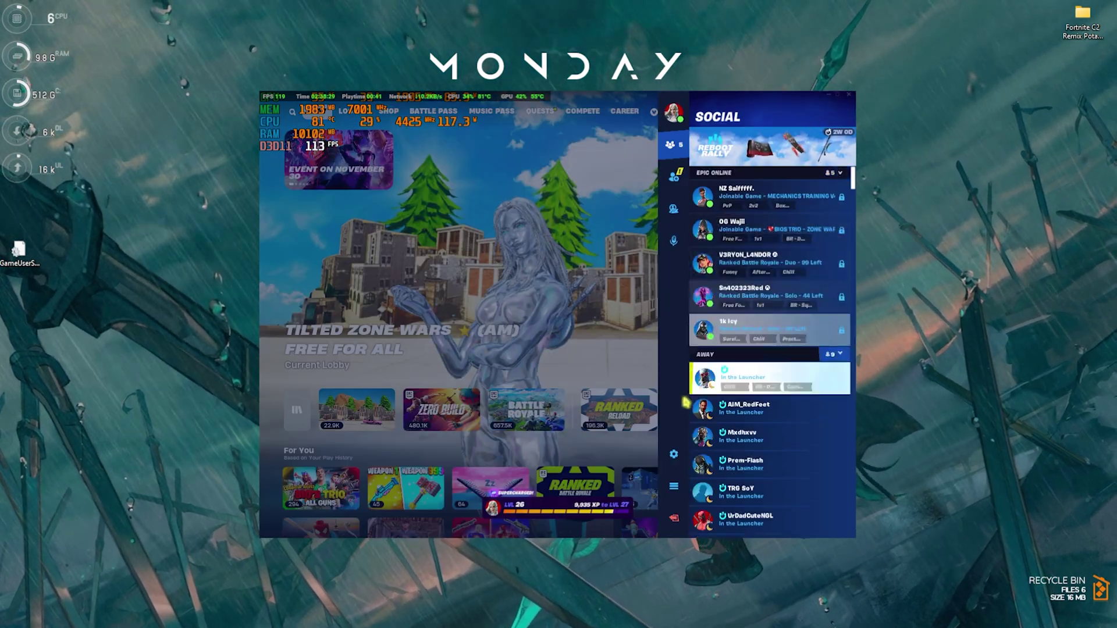
click(672, 449)
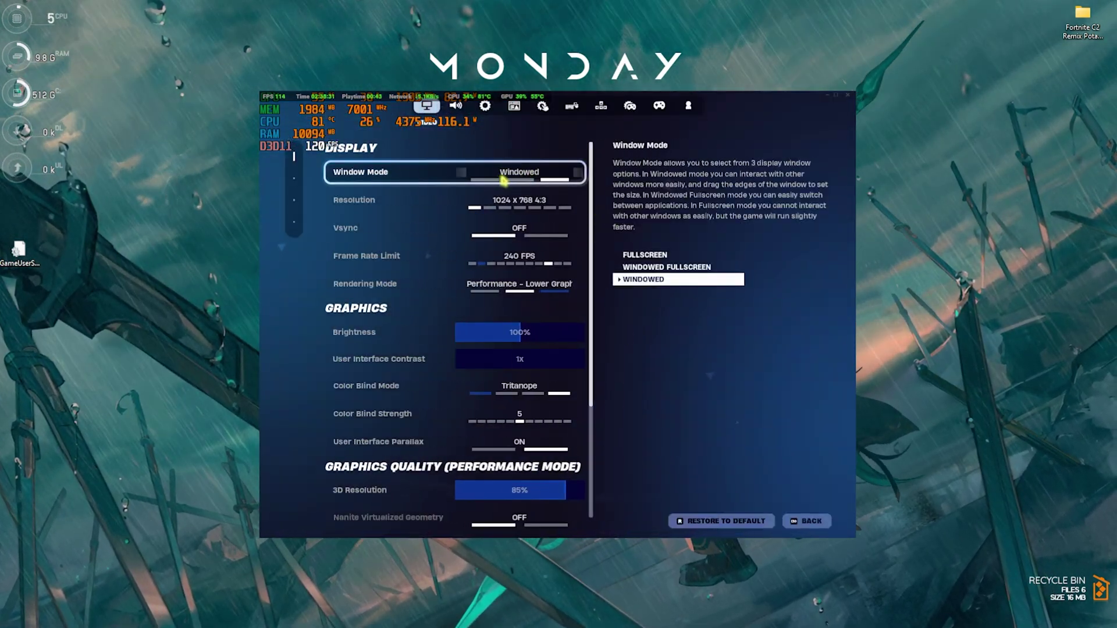
click(577, 173)
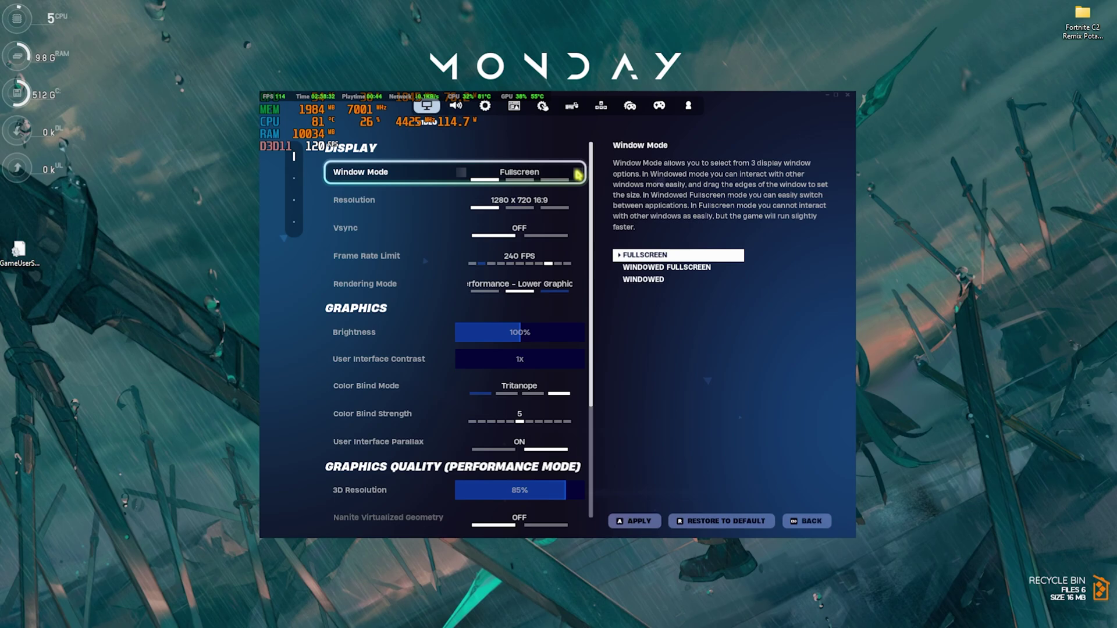
click(581, 203)
click(580, 203)
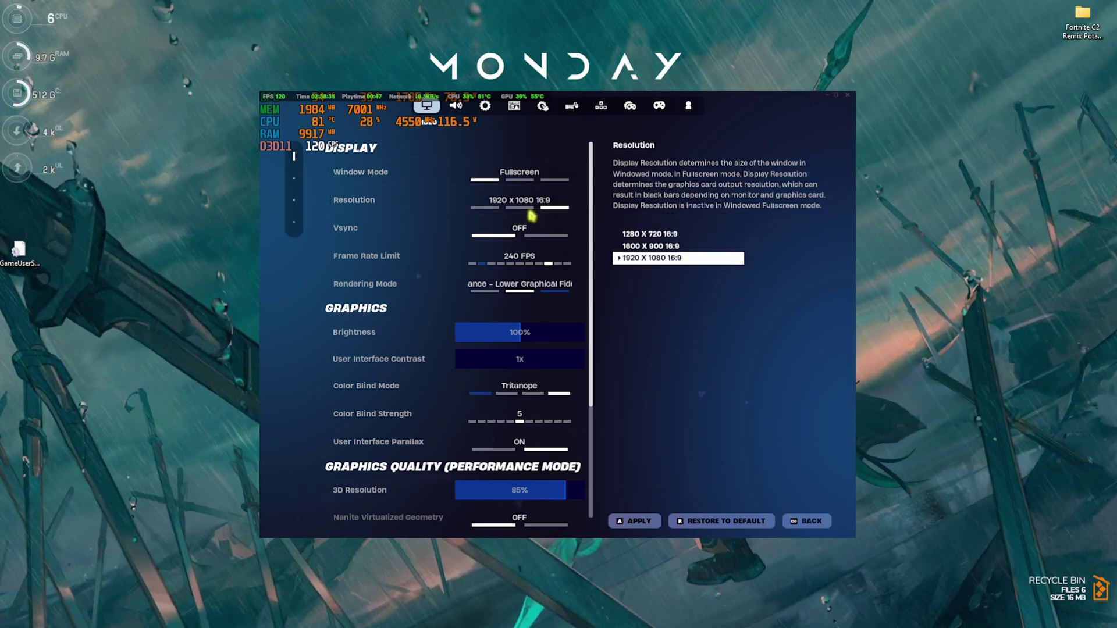
Set 3D Resolution to 100% and turn on Show FPS in the video settings.
scroll(430, 377, down, 2)
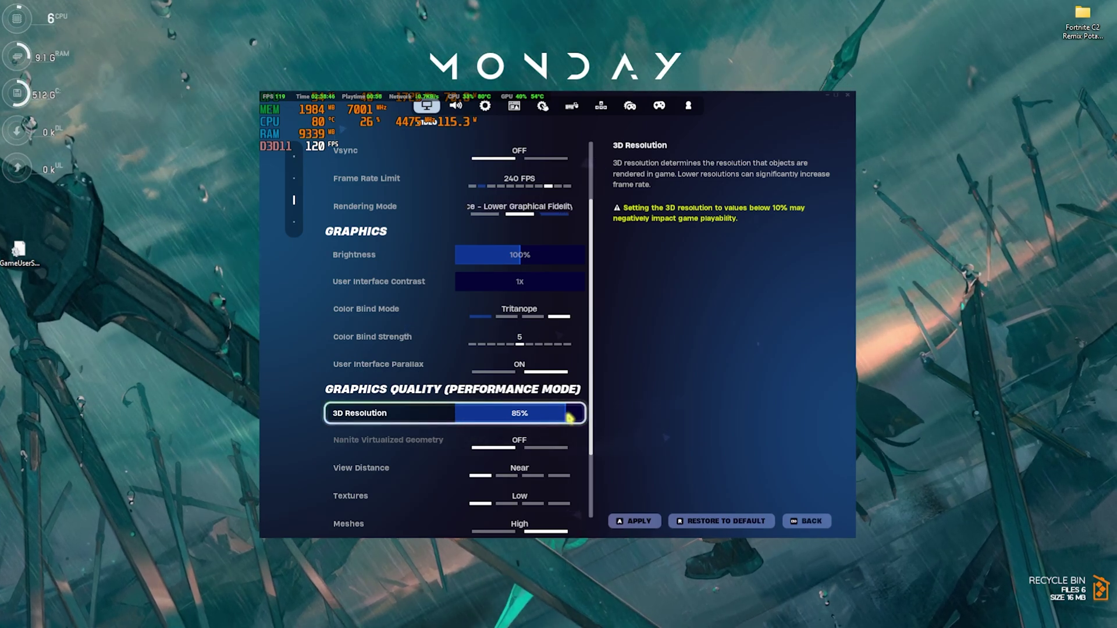
drag(571, 416, 586, 416)
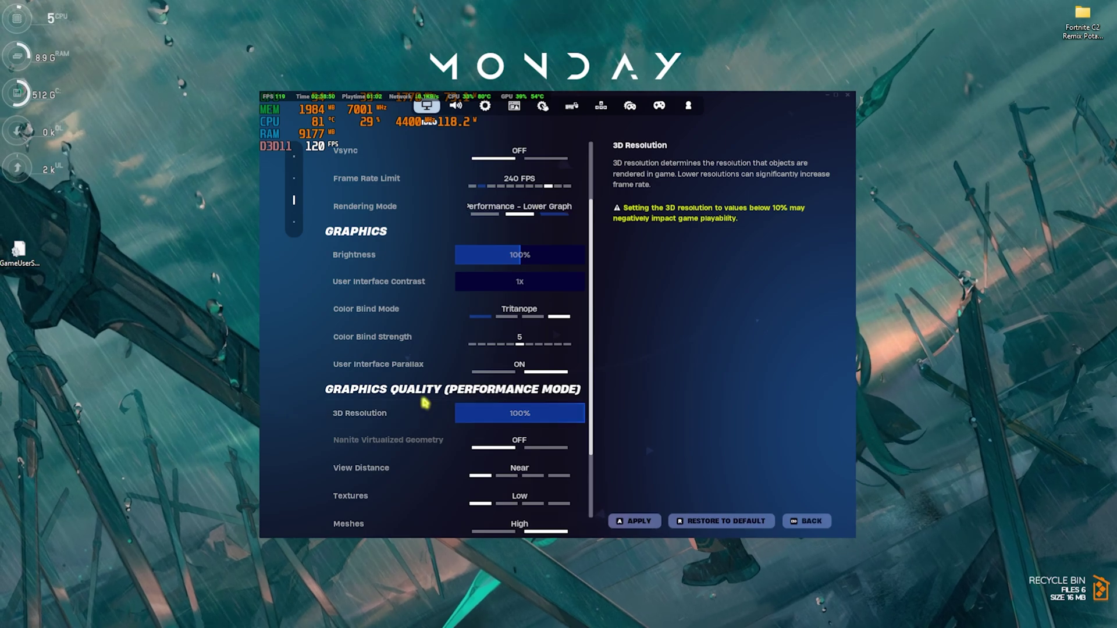
scroll(509, 476, down, 2)
click(573, 481)
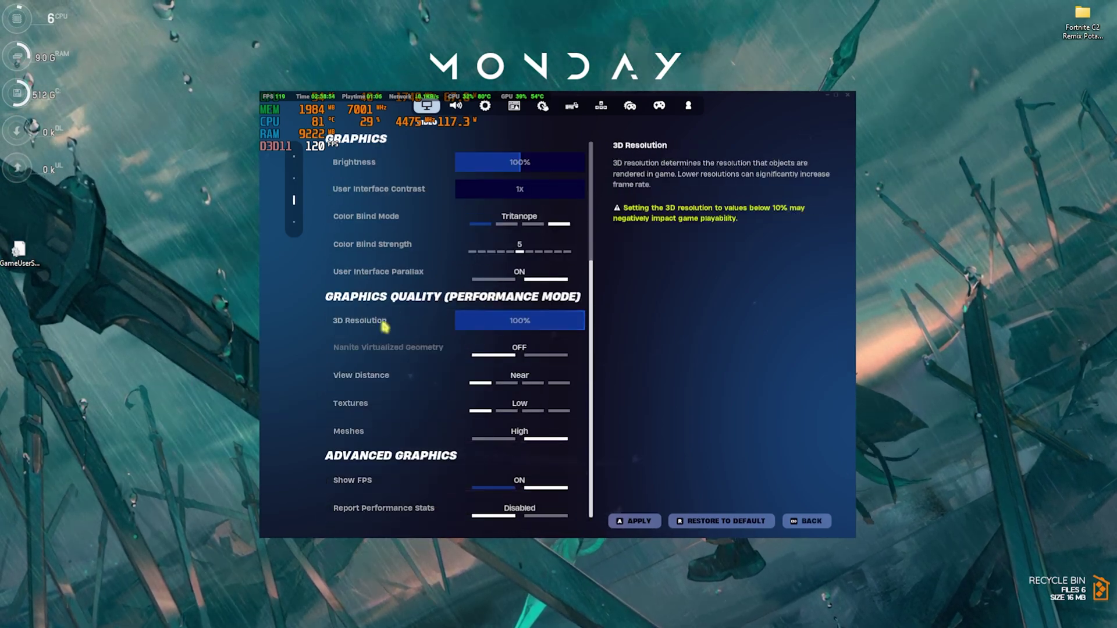
Review the sound quality, 3D headphones and sound effect visualization options in the audio settings, then return to the lobby.
click(455, 105)
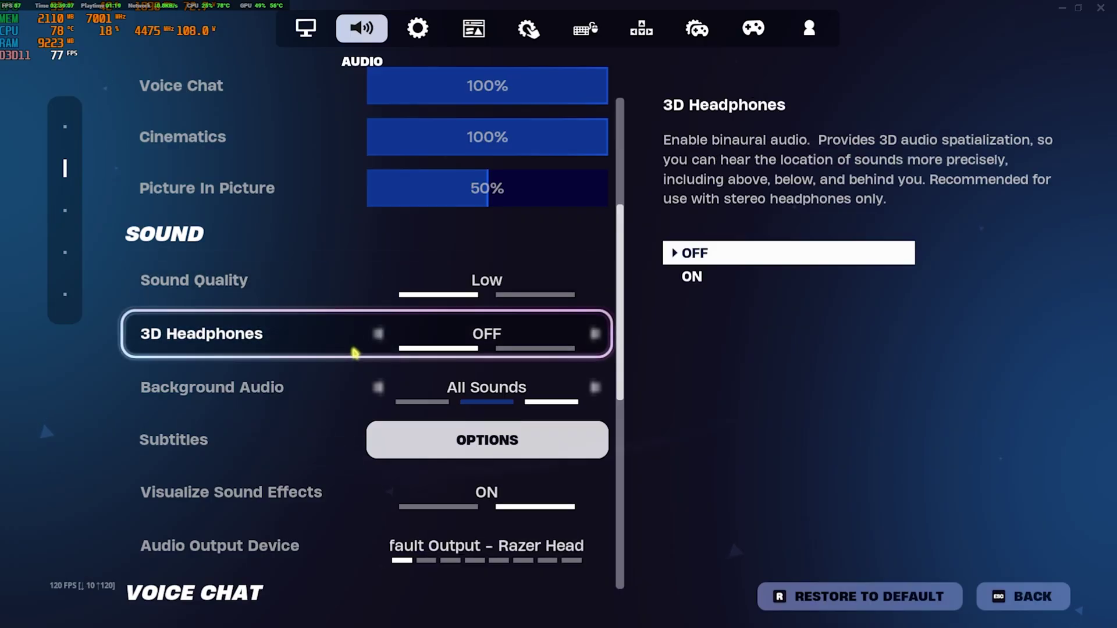
key(Escape)
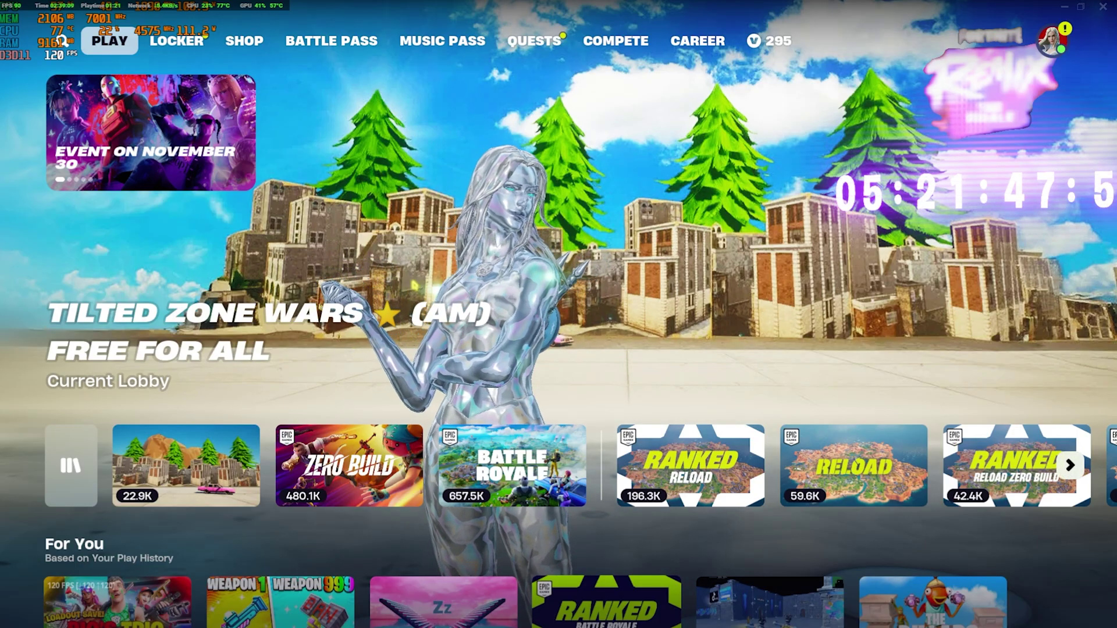
Choose the Zero Build mode in the Fortnite lobby.
click(349, 466)
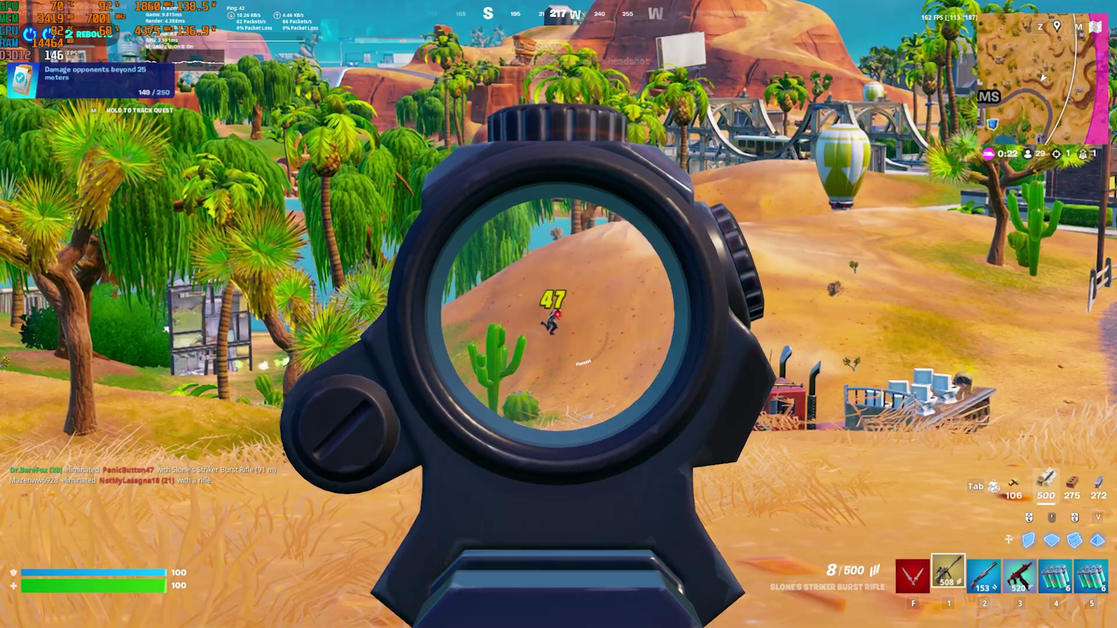
key(d)
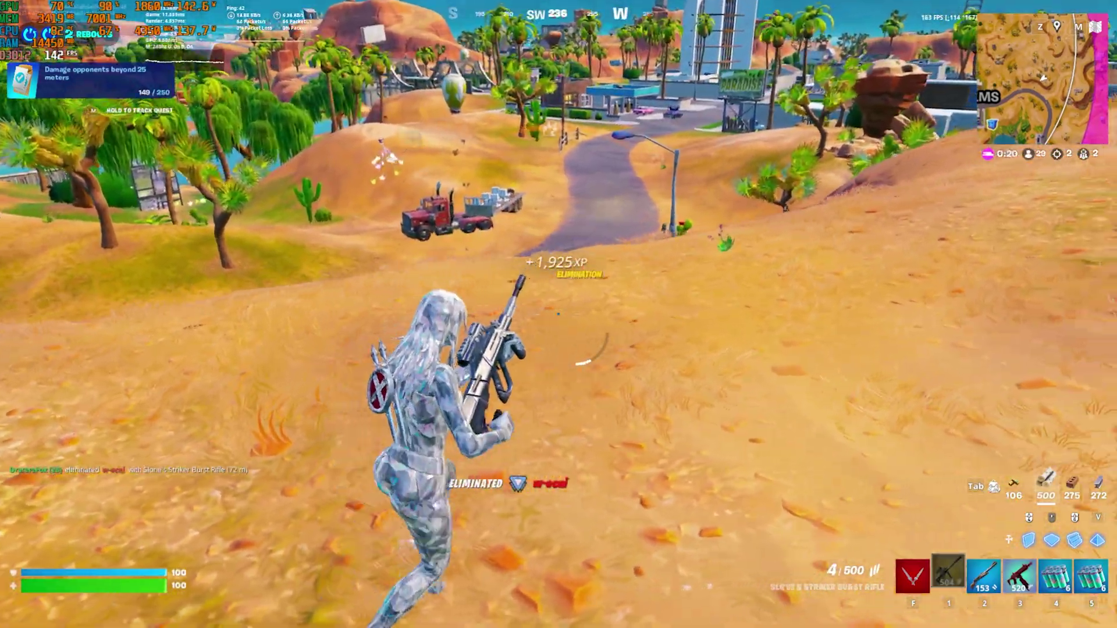